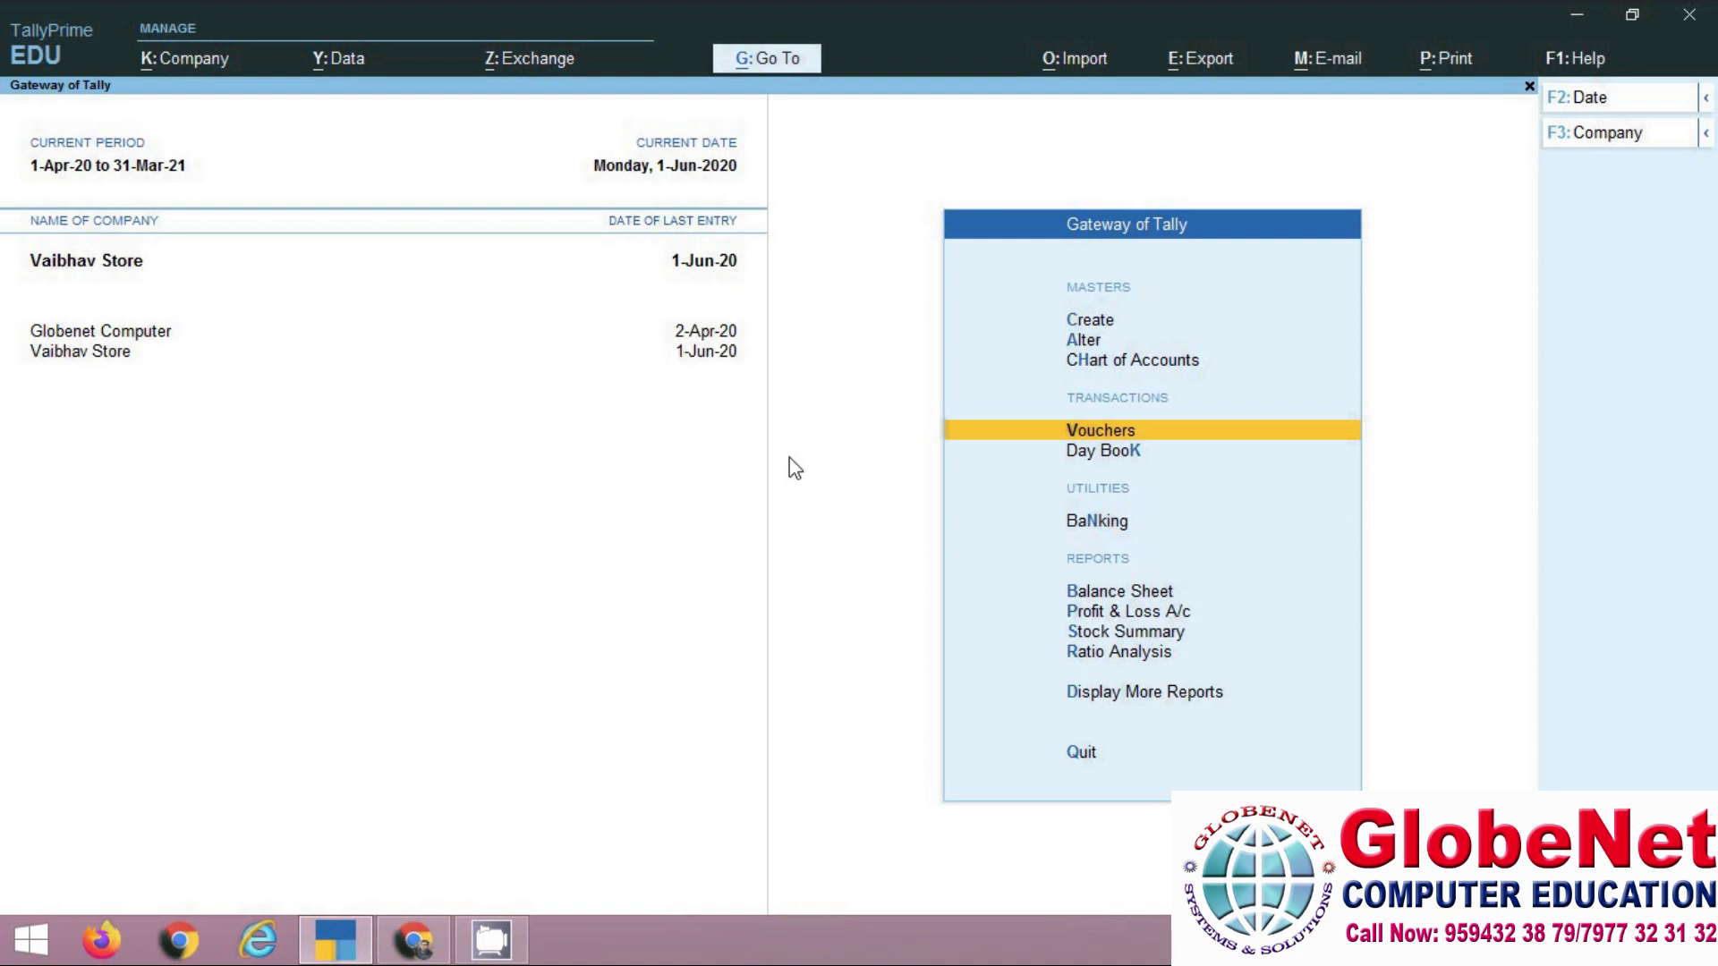
Start a Receipt Note inventory voucher, displaying the inactive voucher types while choosing the type
{"action": "left_click", "coordinate": [1097, 431]}
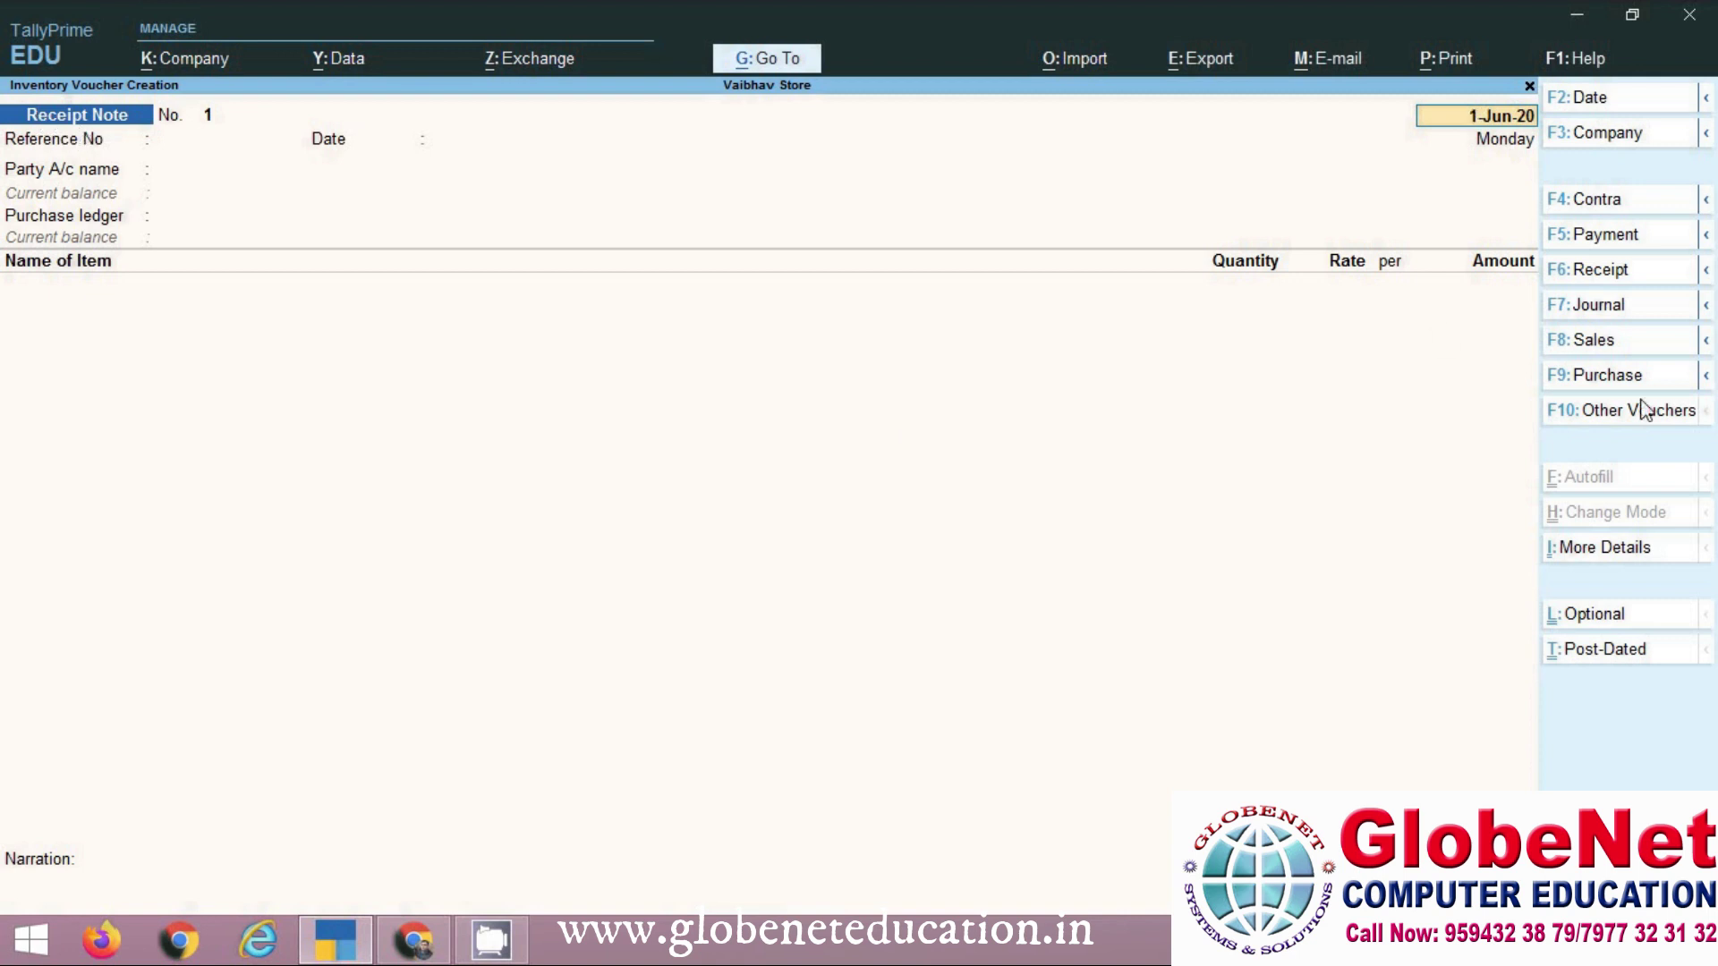
{"action": "left_click", "coordinate": [1604, 419]}
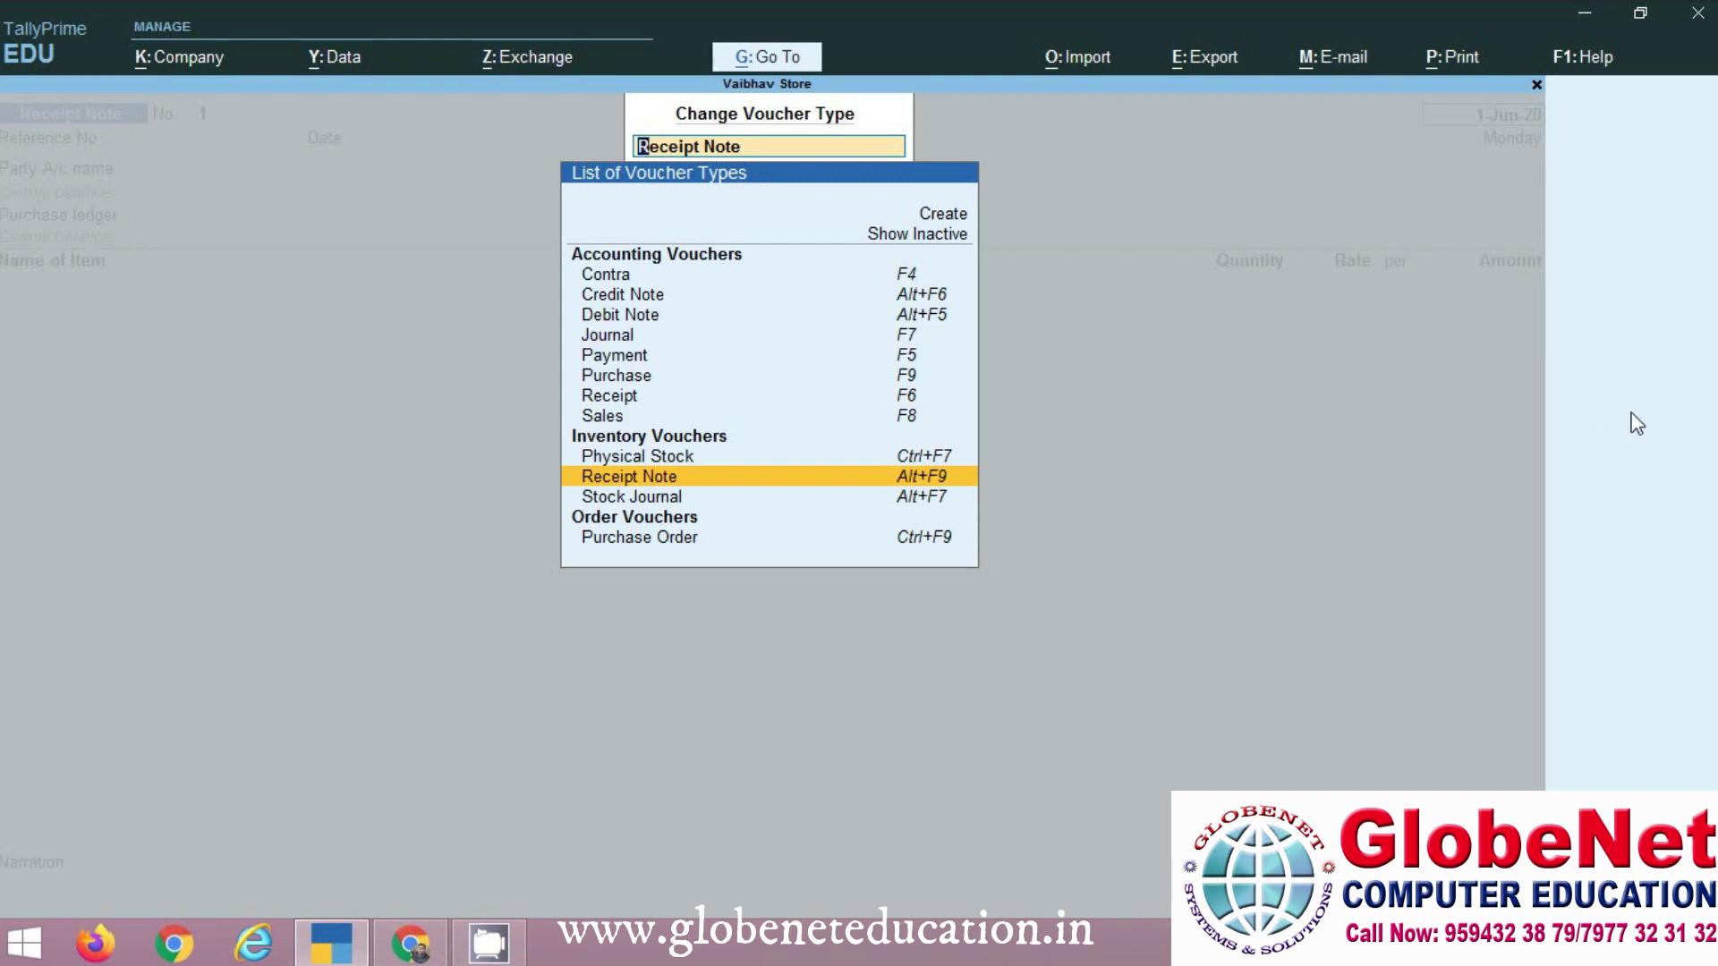
{"action": "left_click", "coordinate": [904, 244]}
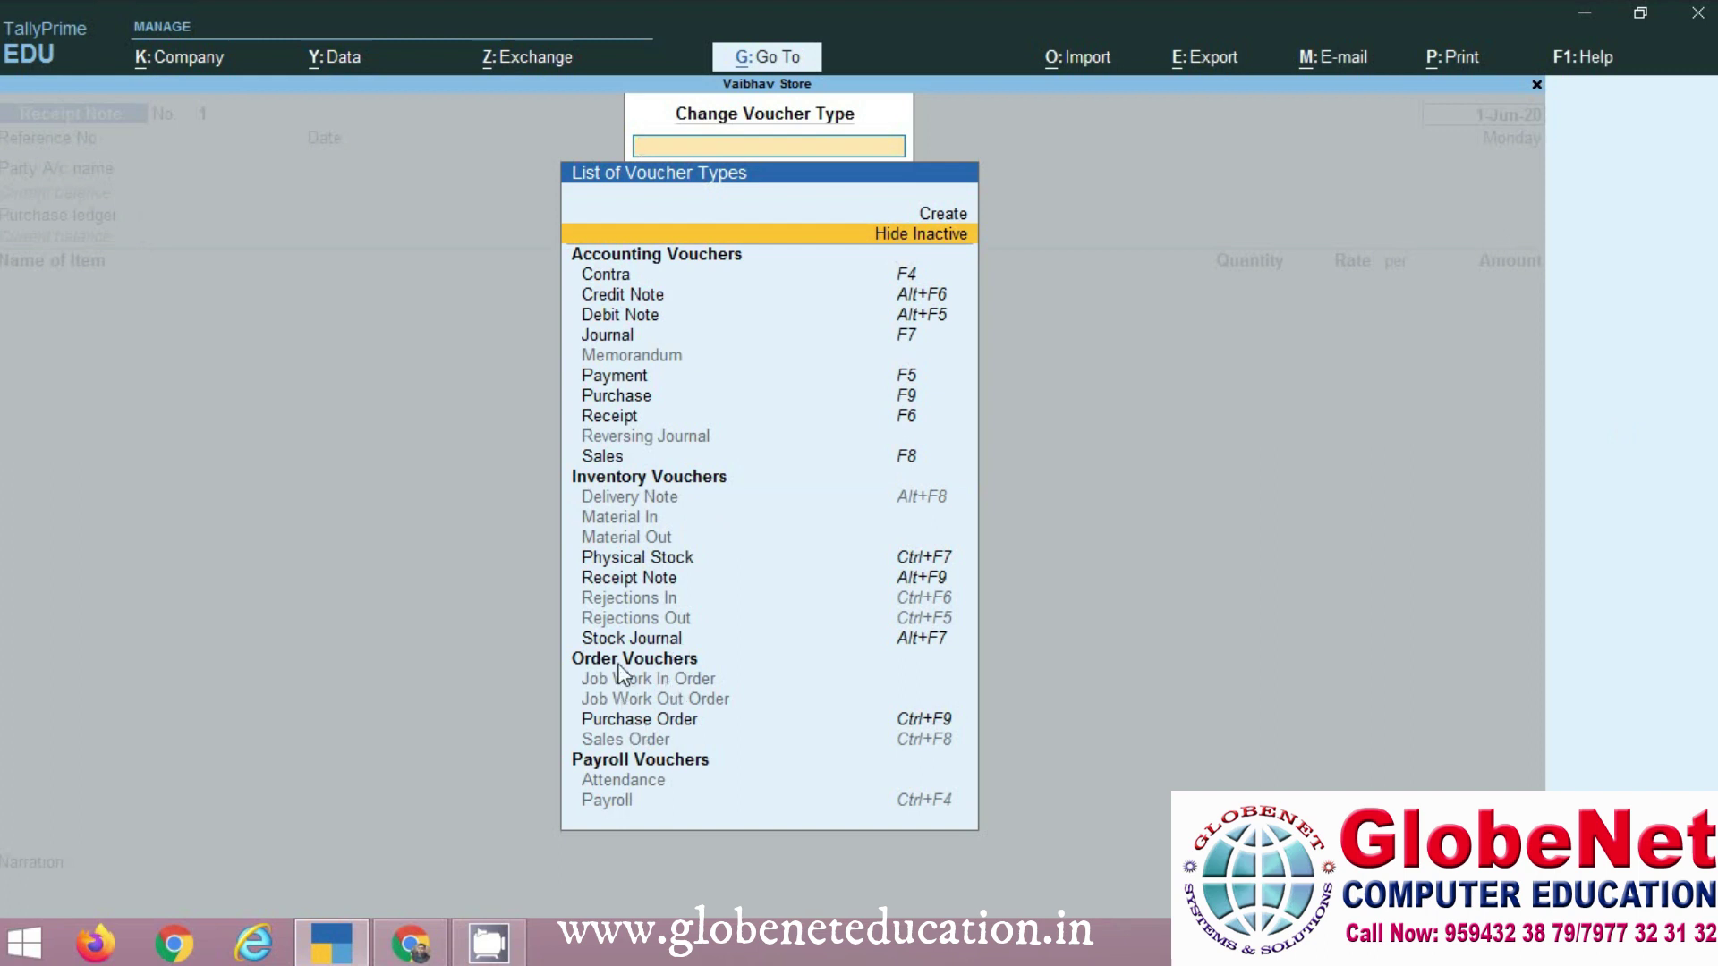
{"action": "left_click", "coordinate": [606, 581]}
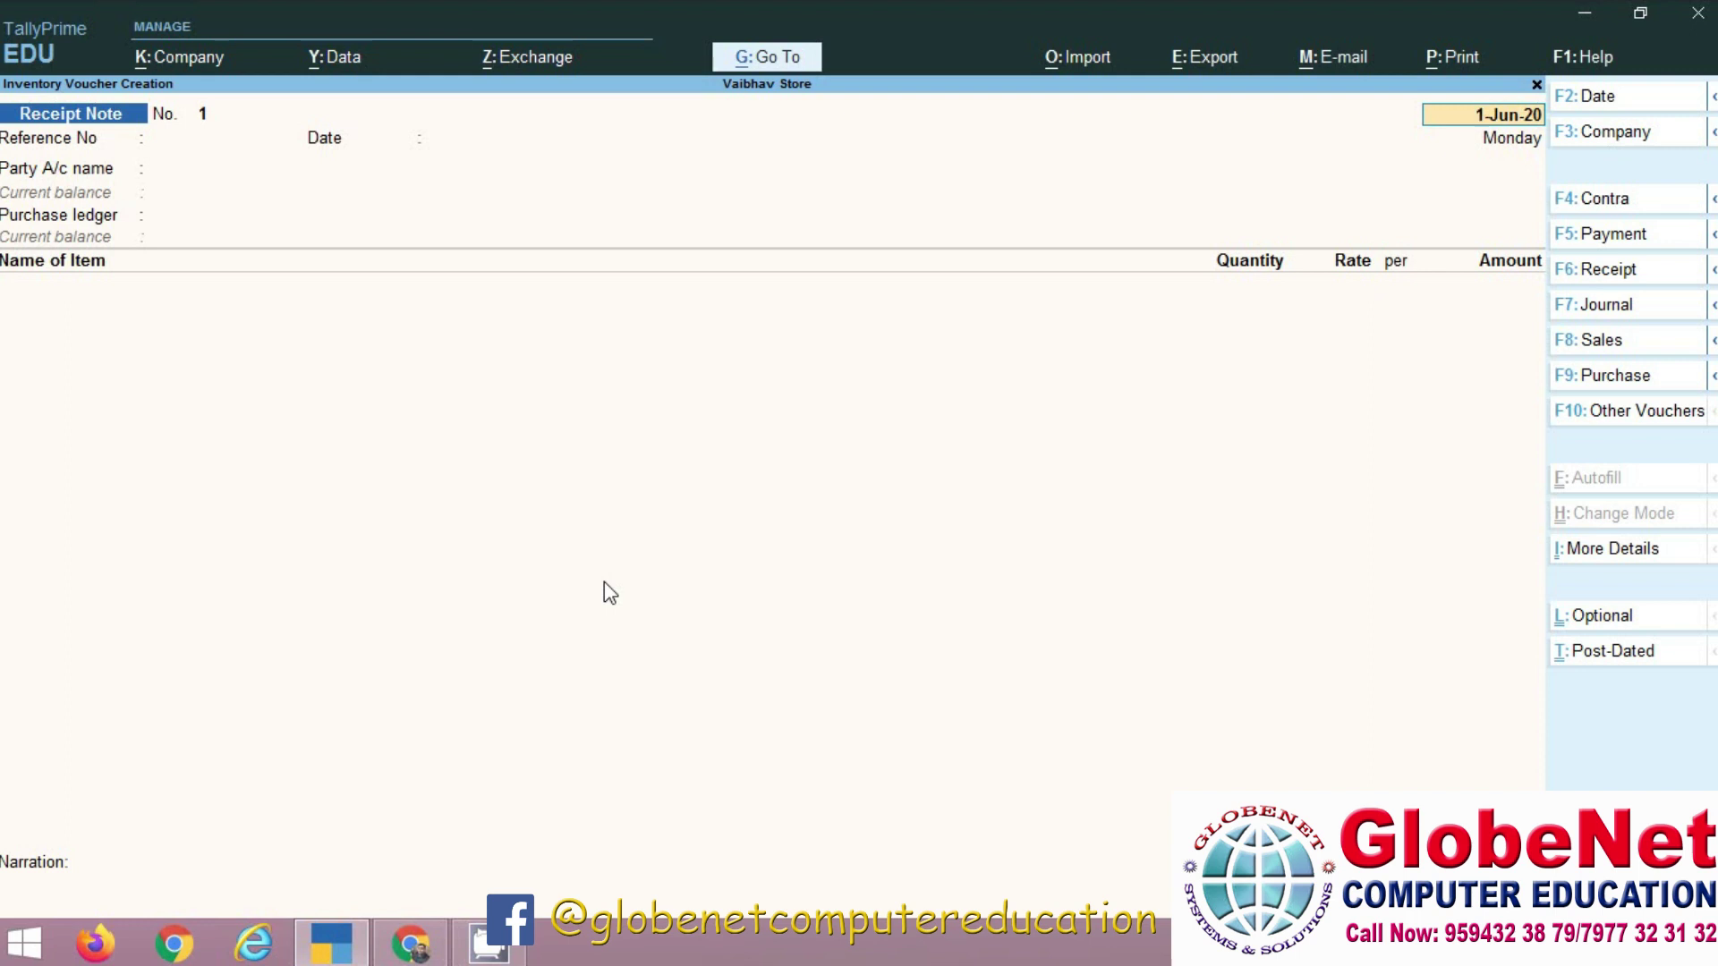
Set the receipt note's date to 2/6/2020, enter the supplier's reference number, and accept the same date for the reference
{"action": "type", "text": "2/6/2020"}
{"action": "key", "text": "Return"}
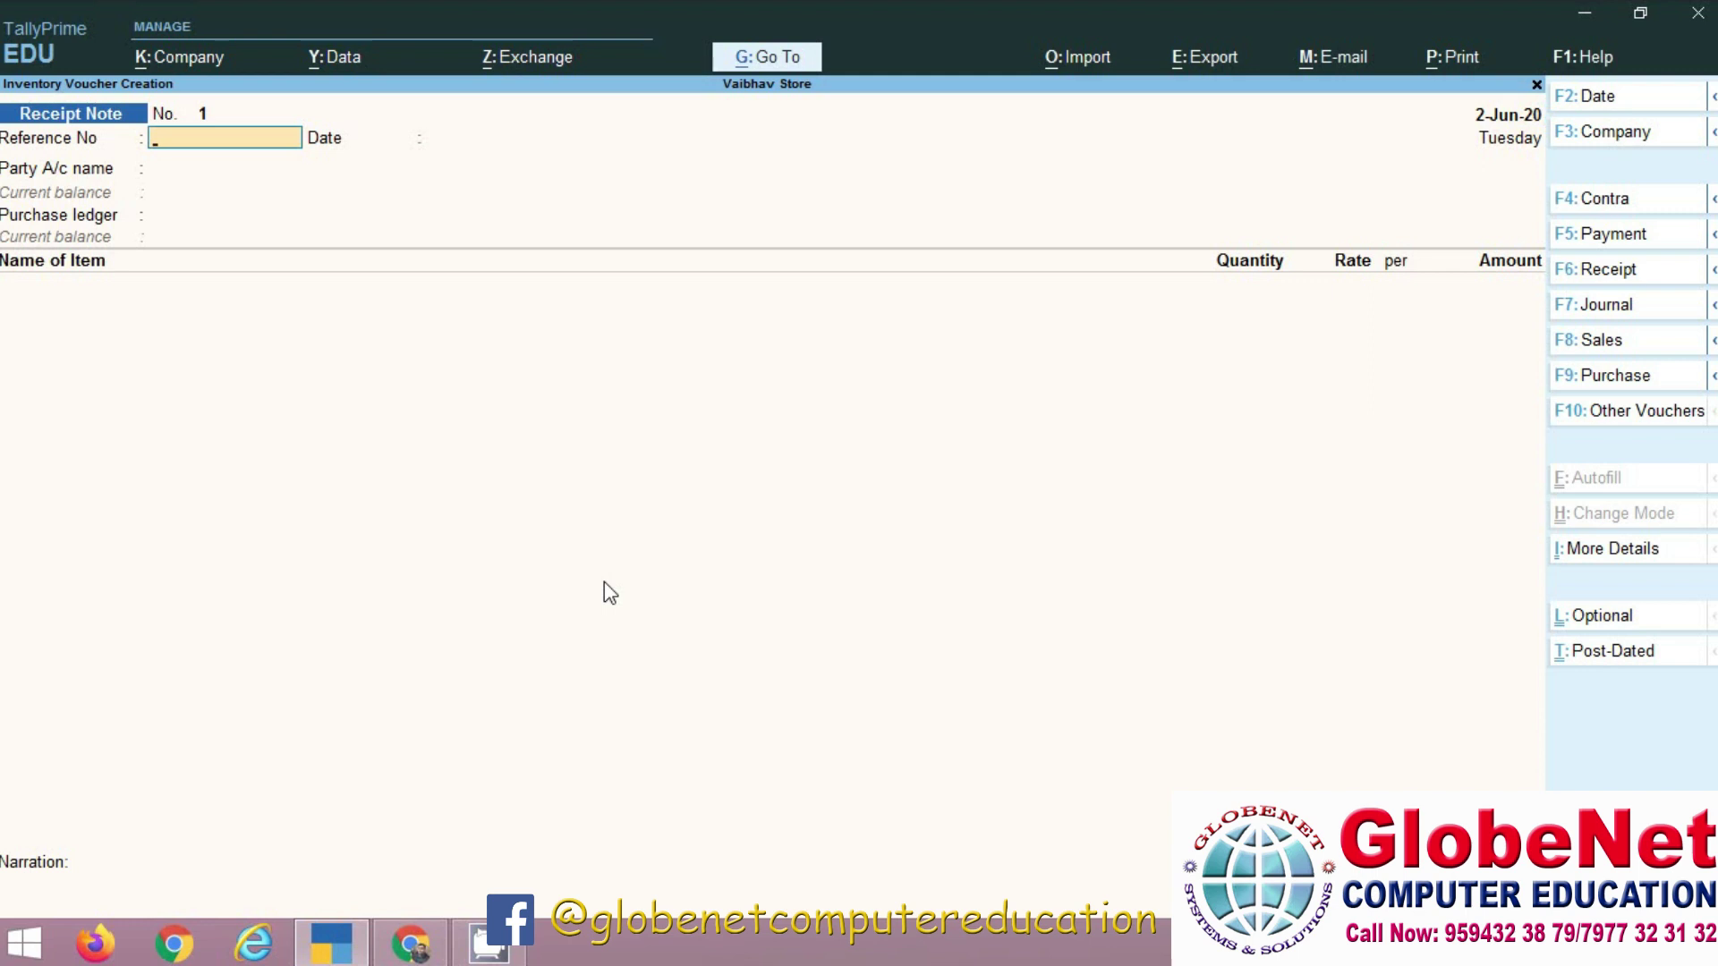
{"action": "type", "text": "KSS/02"}
{"action": "key", "text": "Return"}
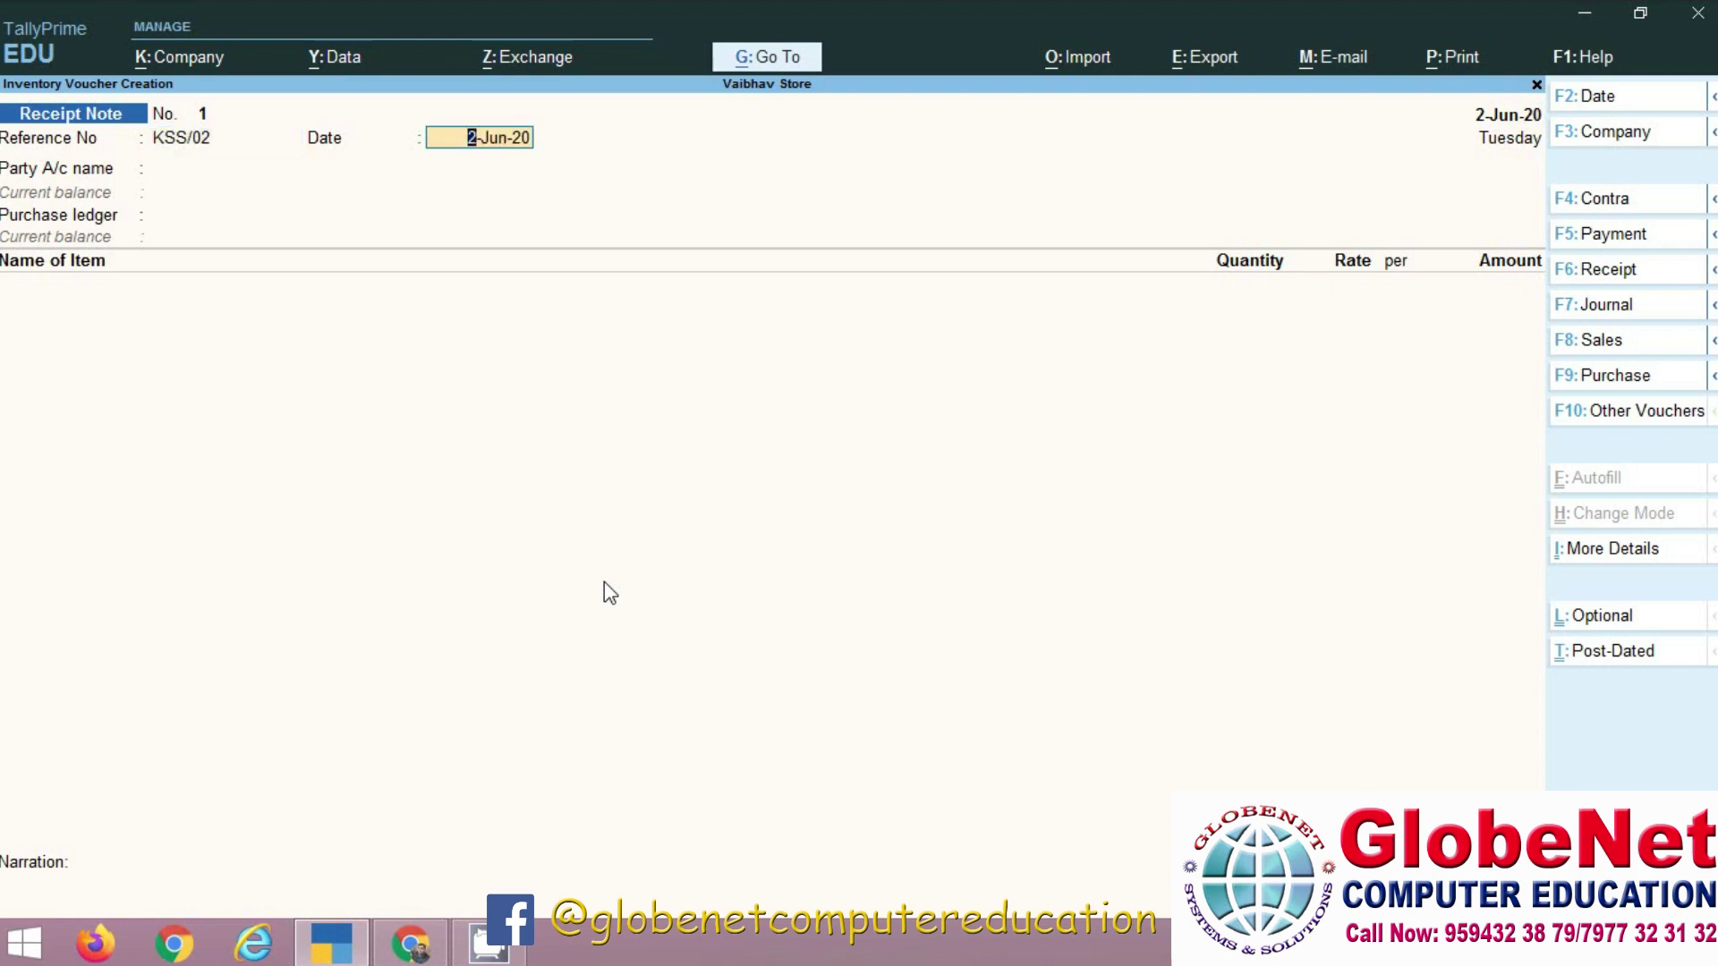
{"action": "key", "text": "Return"}
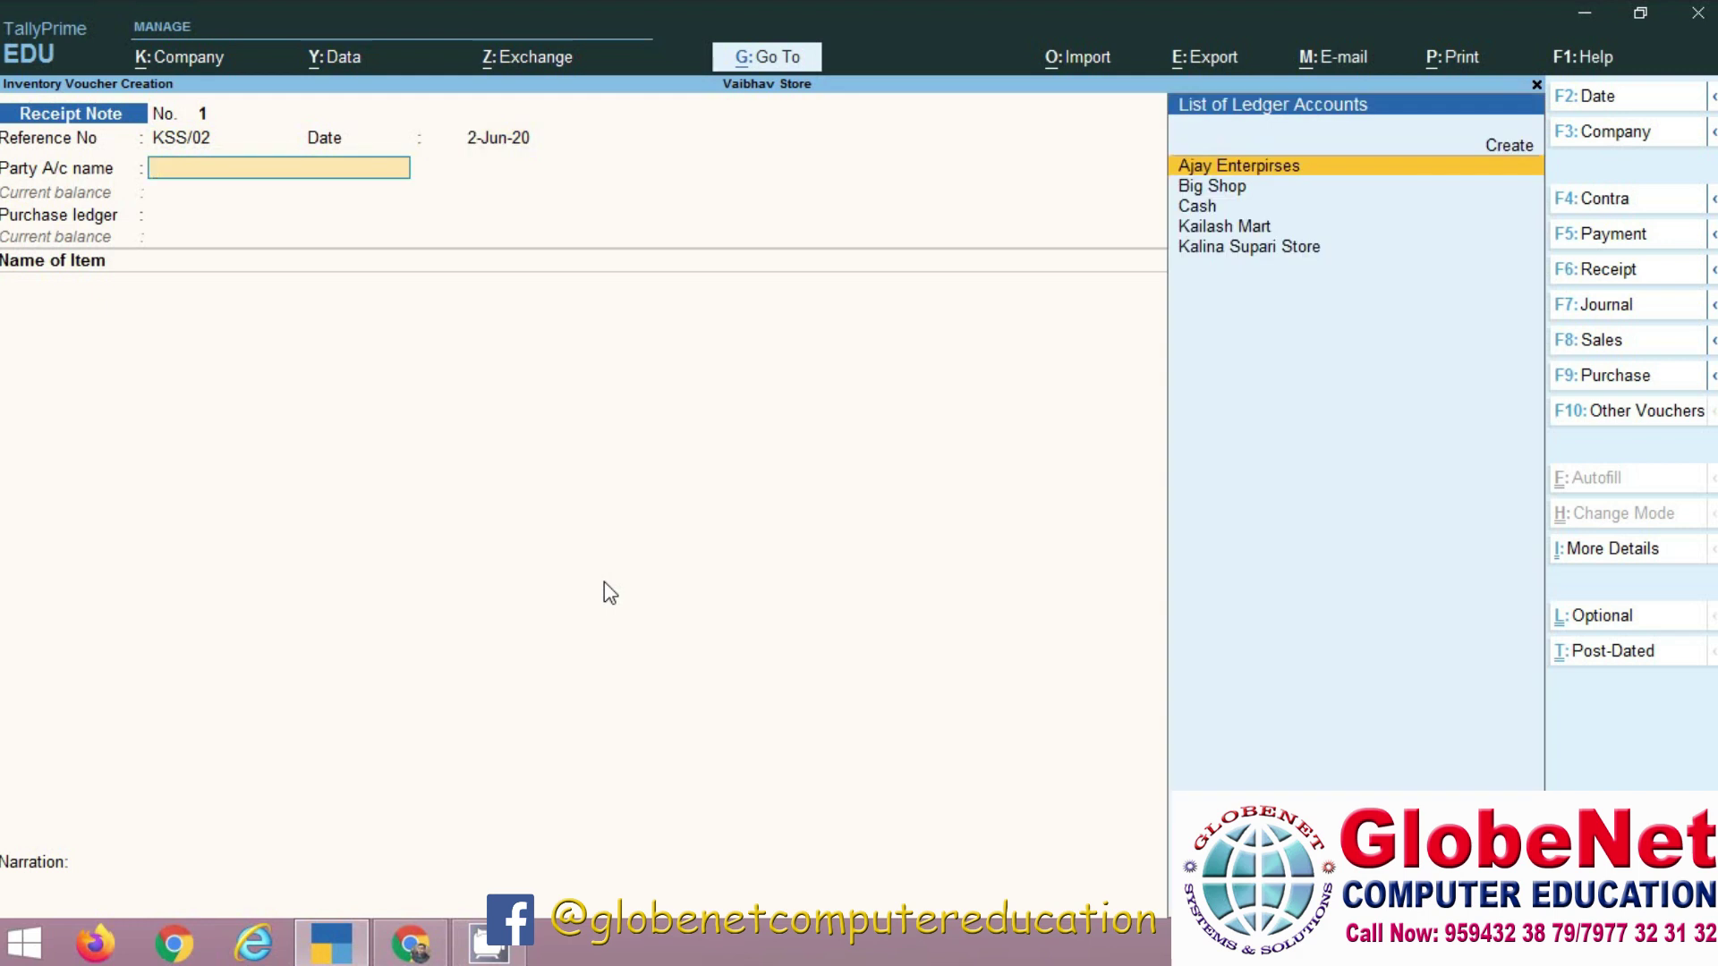
Choose Kalina Supari Store as the party account and link its purchase order dated 1-Jun-20
{"action": "key", "text": "Down"}
{"action": "key", "text": "Down"}
{"action": "key", "text": "Down"}
{"action": "key", "text": "Down"}
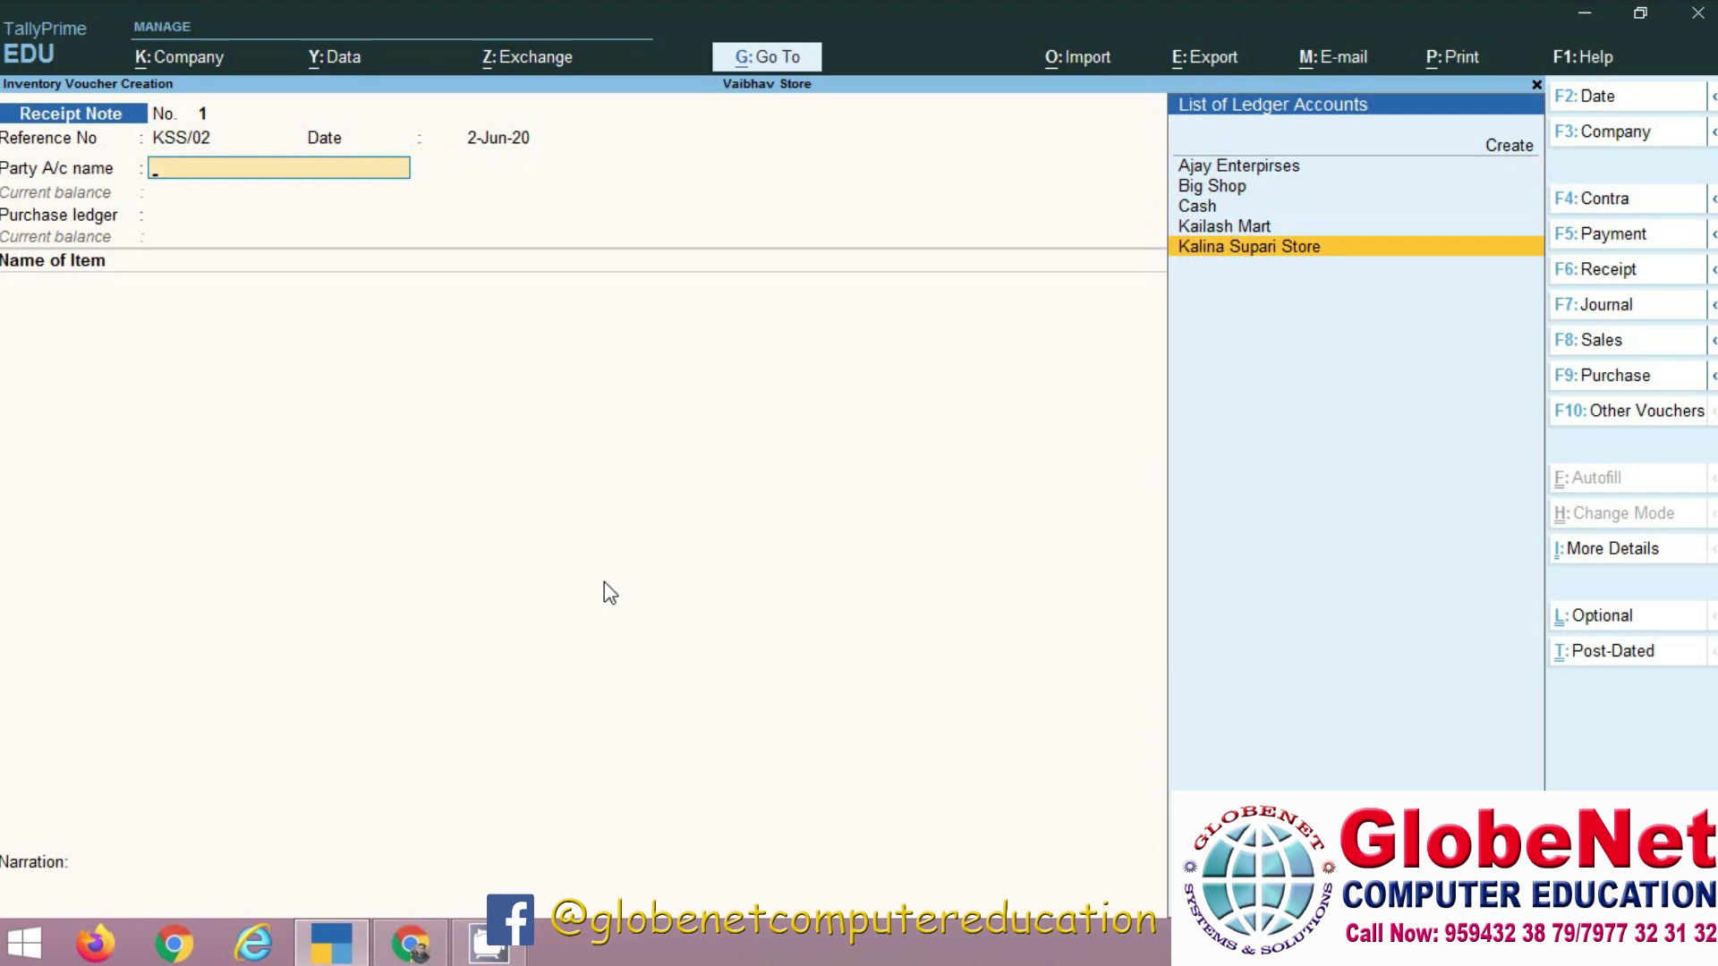
{"action": "key", "text": "Return"}
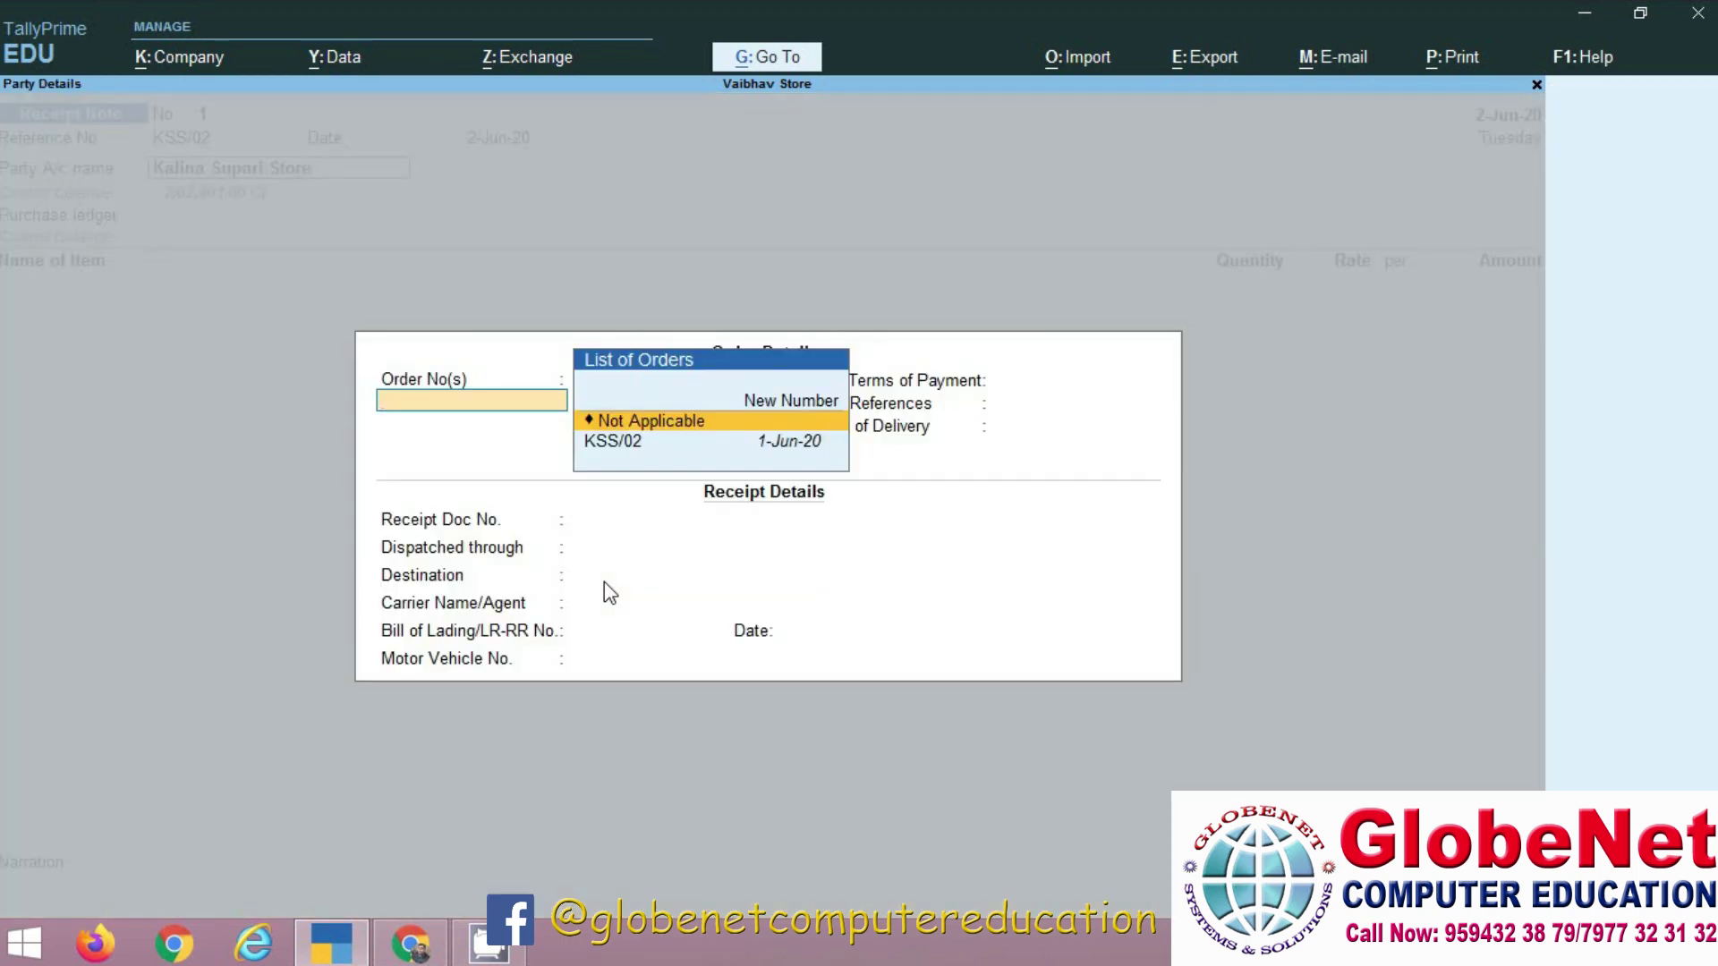
{"action": "key", "text": "Down"}
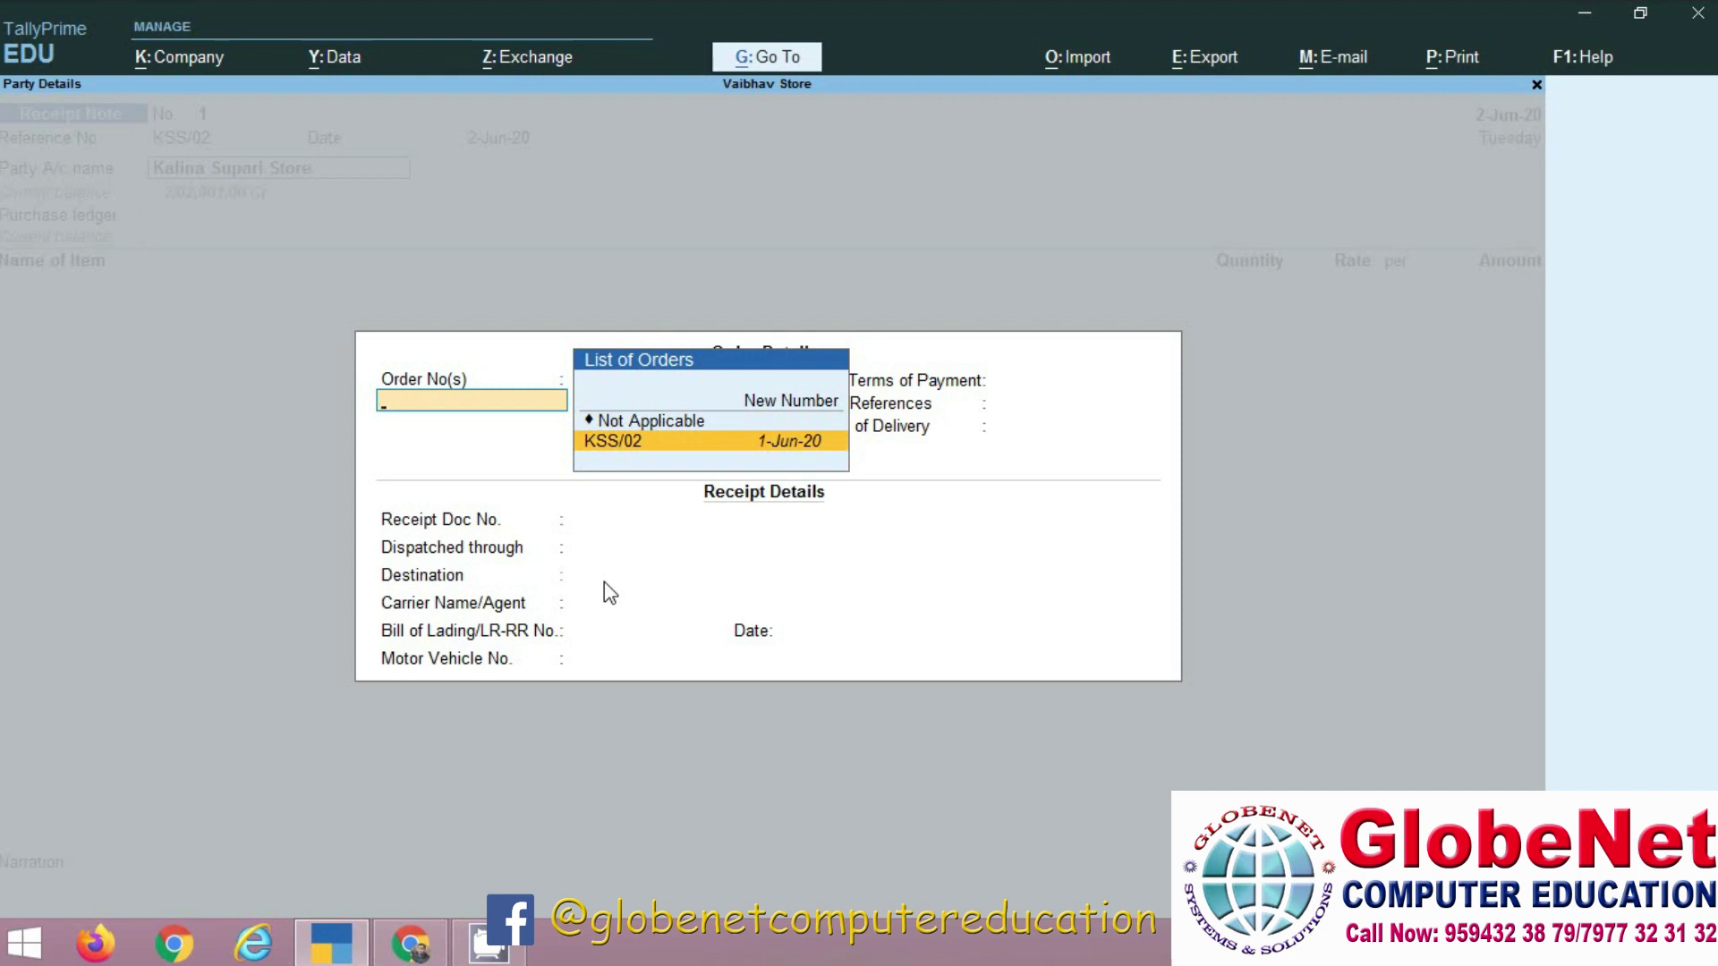
{"action": "key", "text": "Return"}
{"action": "key", "text": "Return"}
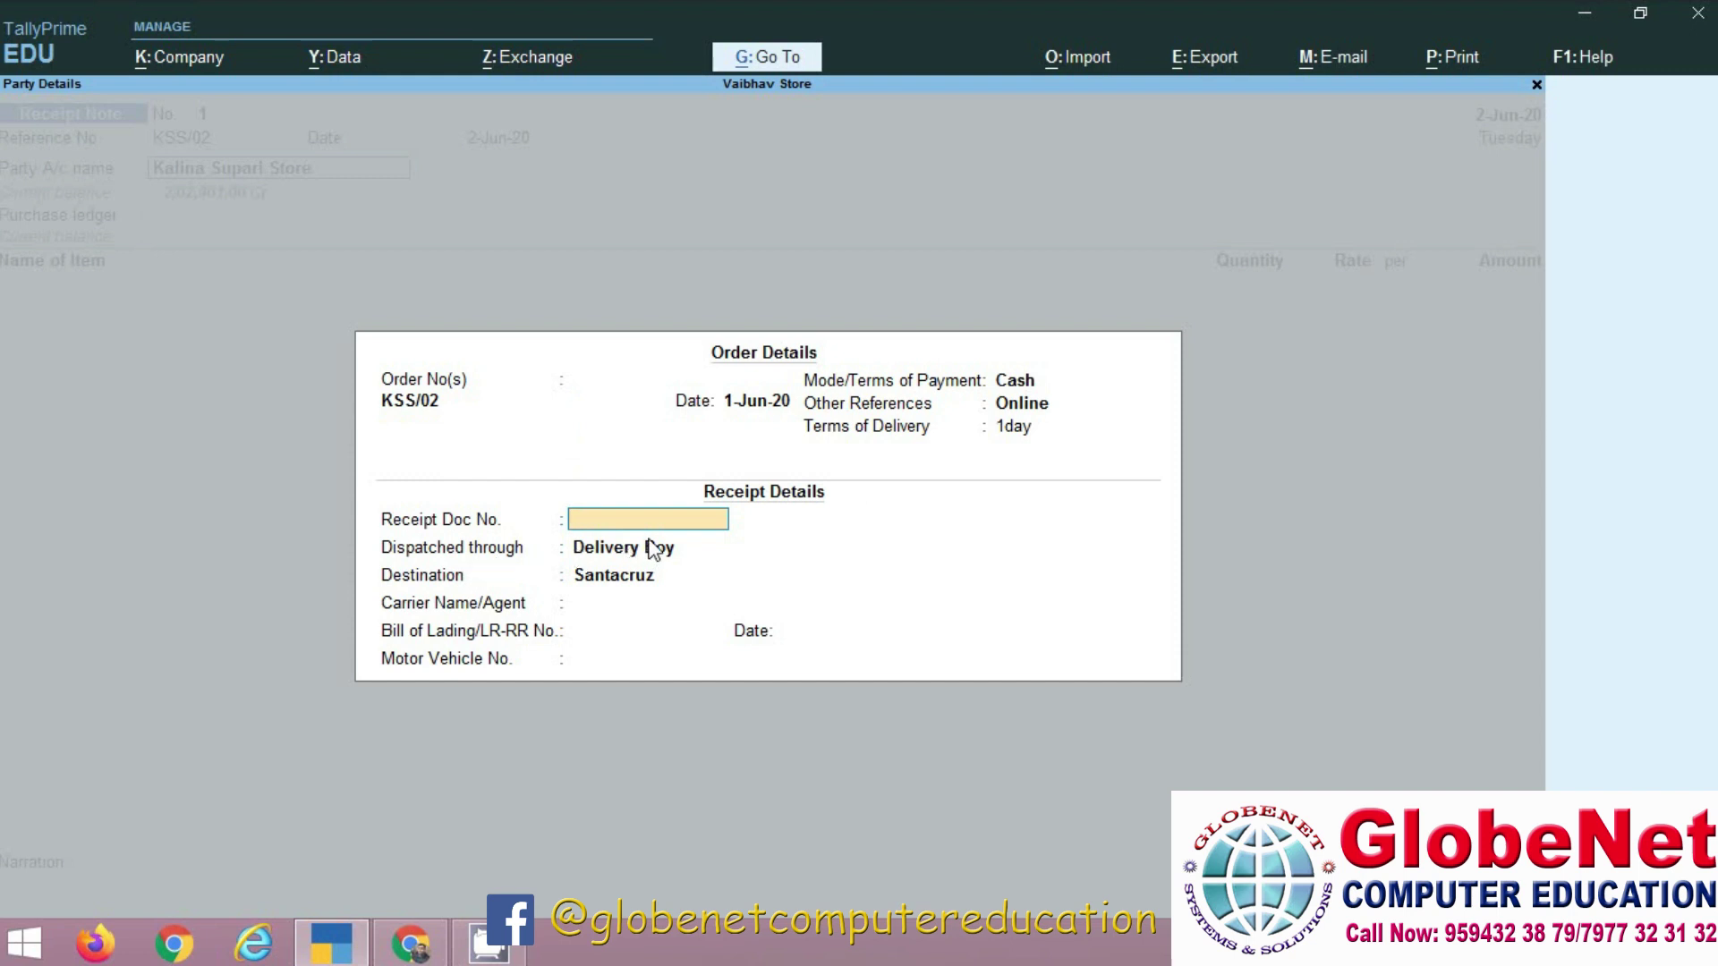
Set the receipt document number to 123, leave the carrier and bill of lading details blank, and enter the motor vehicle number
{"action": "type", "text": "123"}
{"action": "key", "text": "Return"}
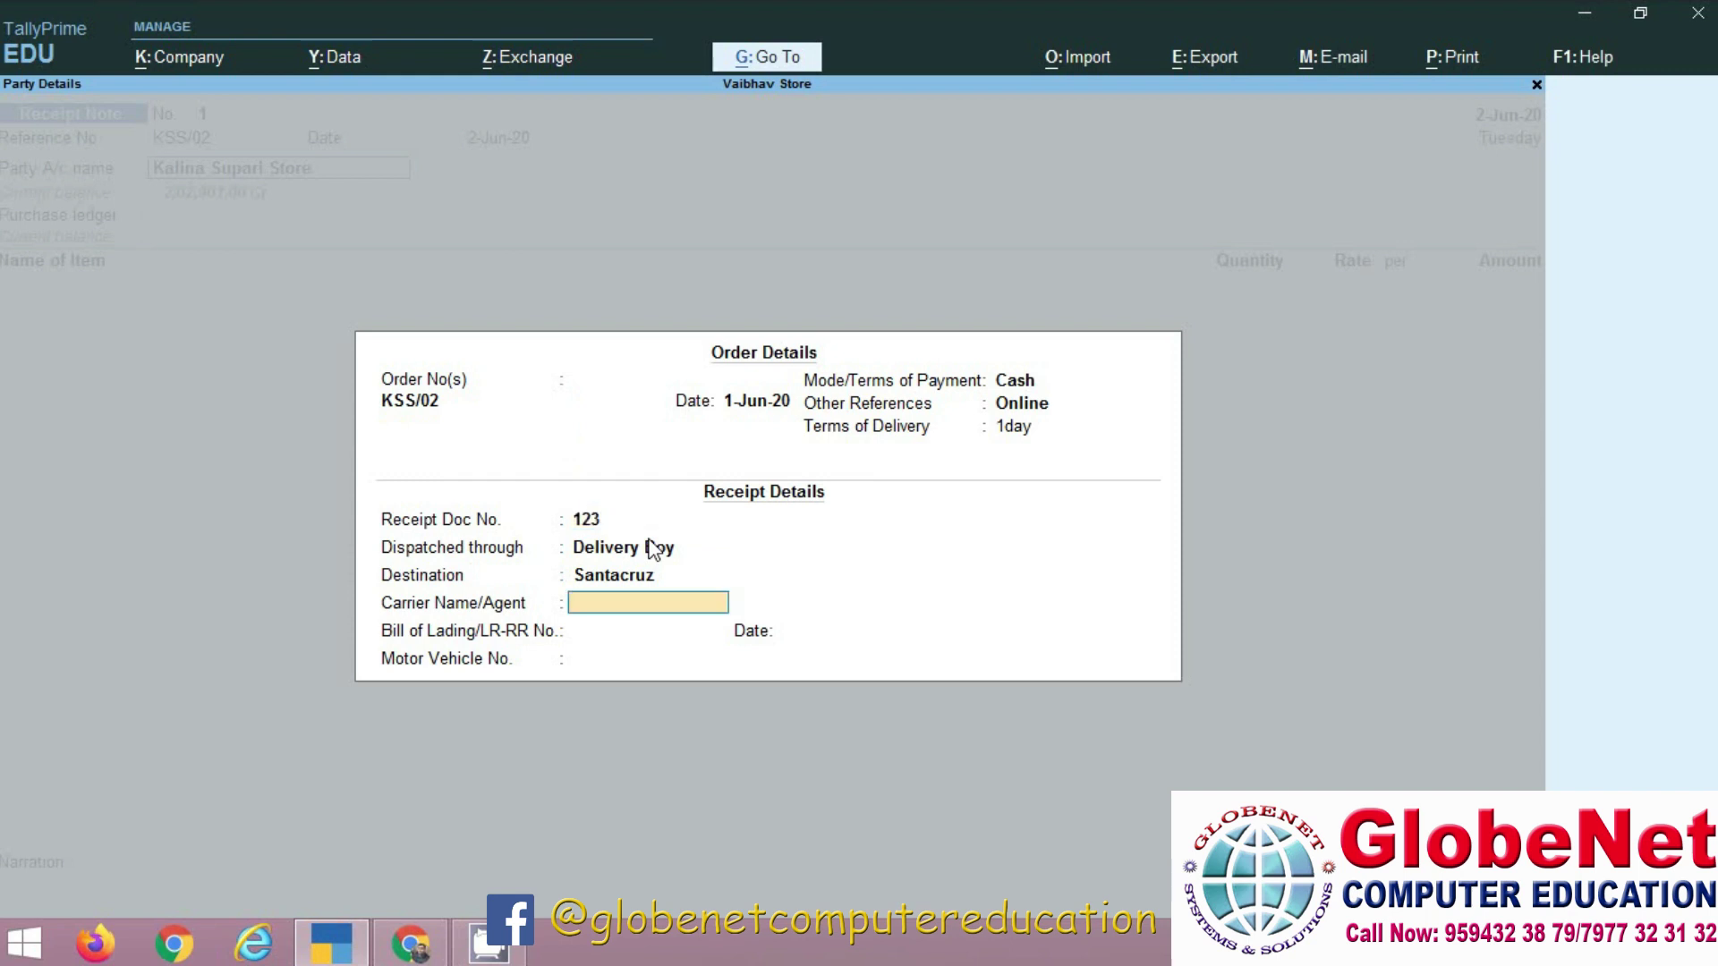
{"action": "key", "text": "Return"}
{"action": "key", "text": "Return"}
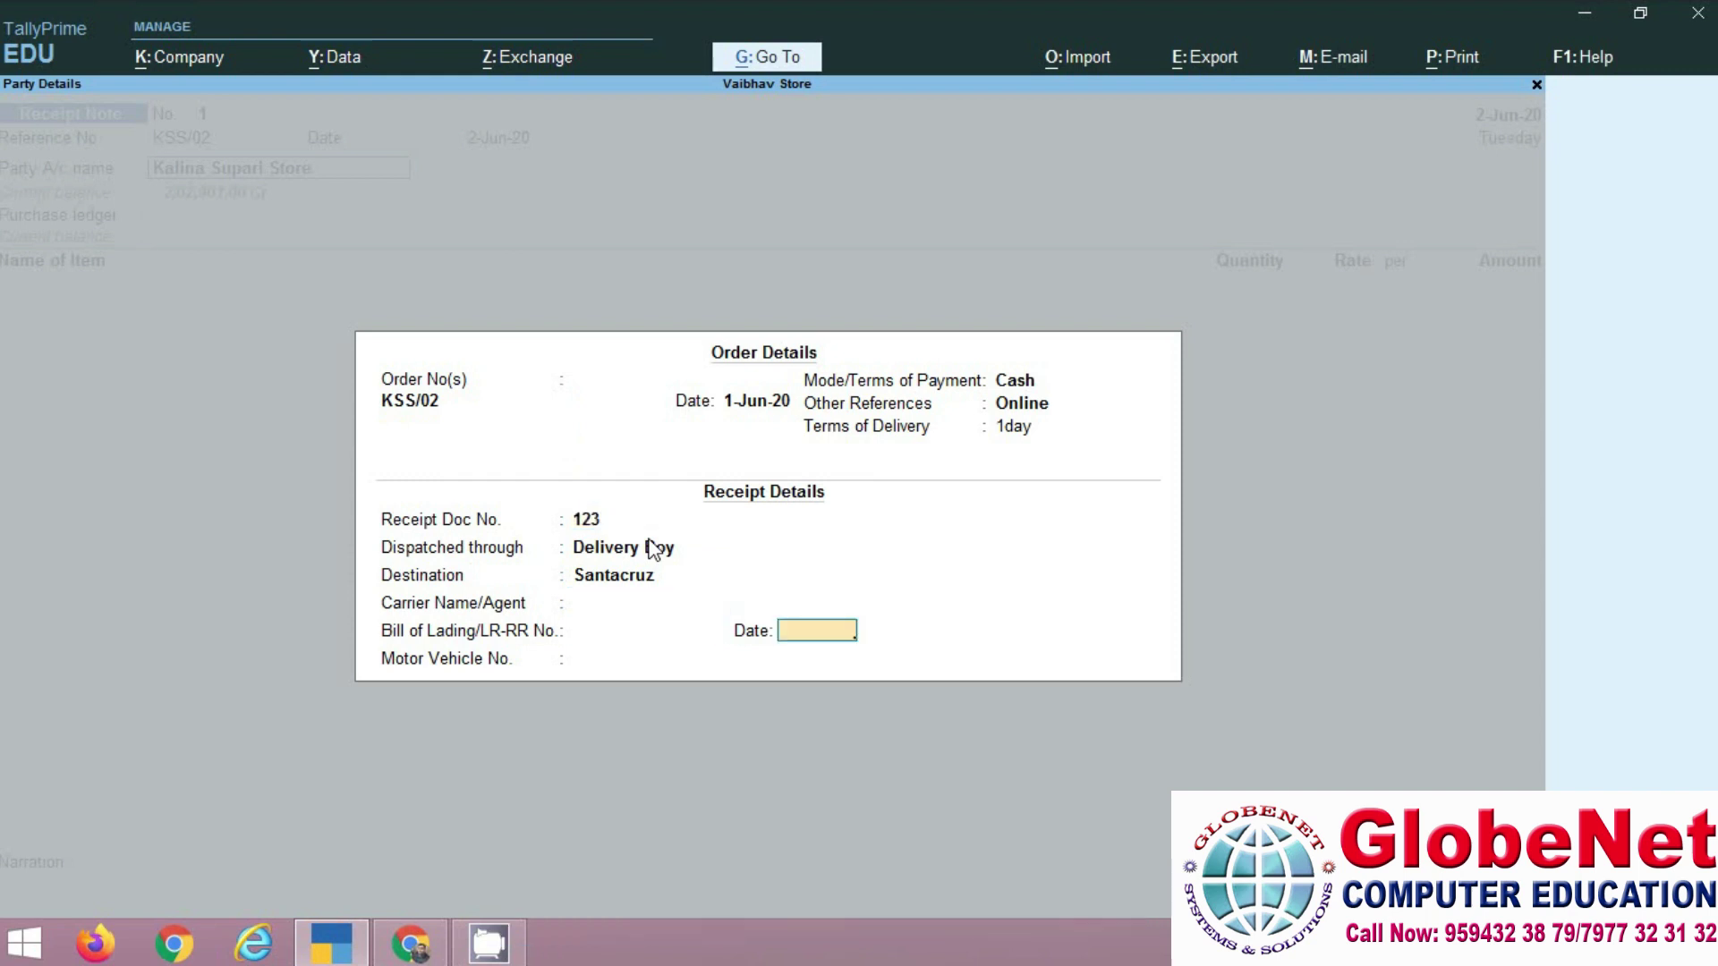
{"action": "key", "text": "Return"}
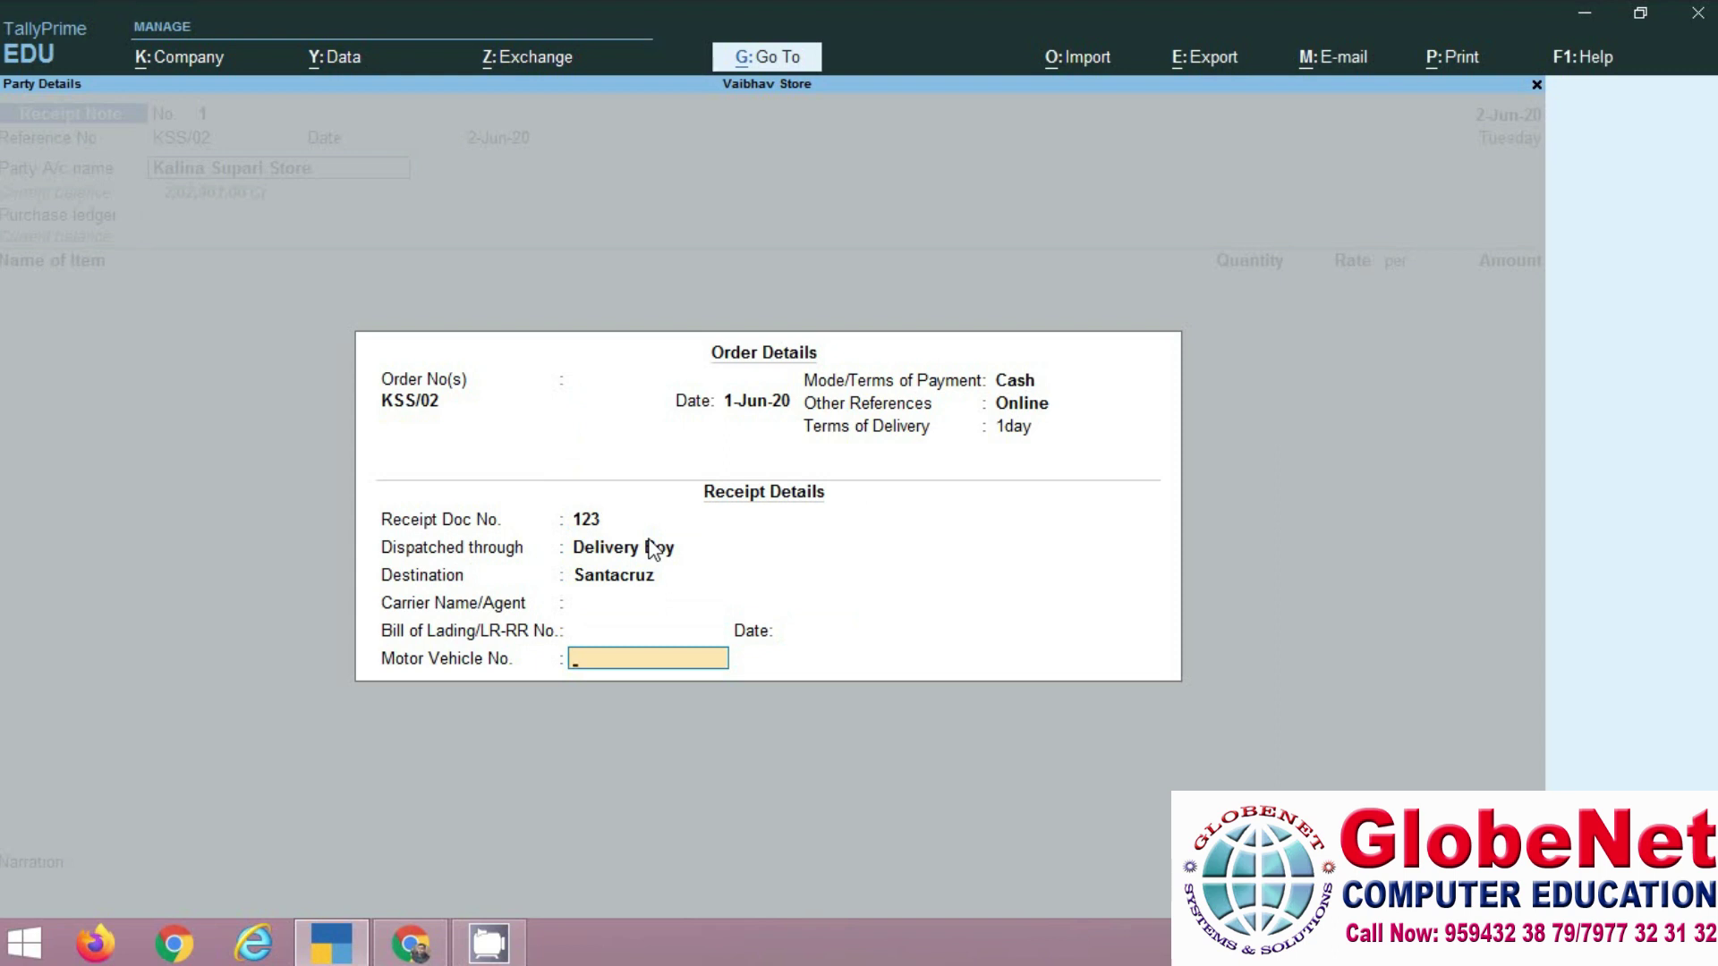
{"action": "type", "text": "MH"}
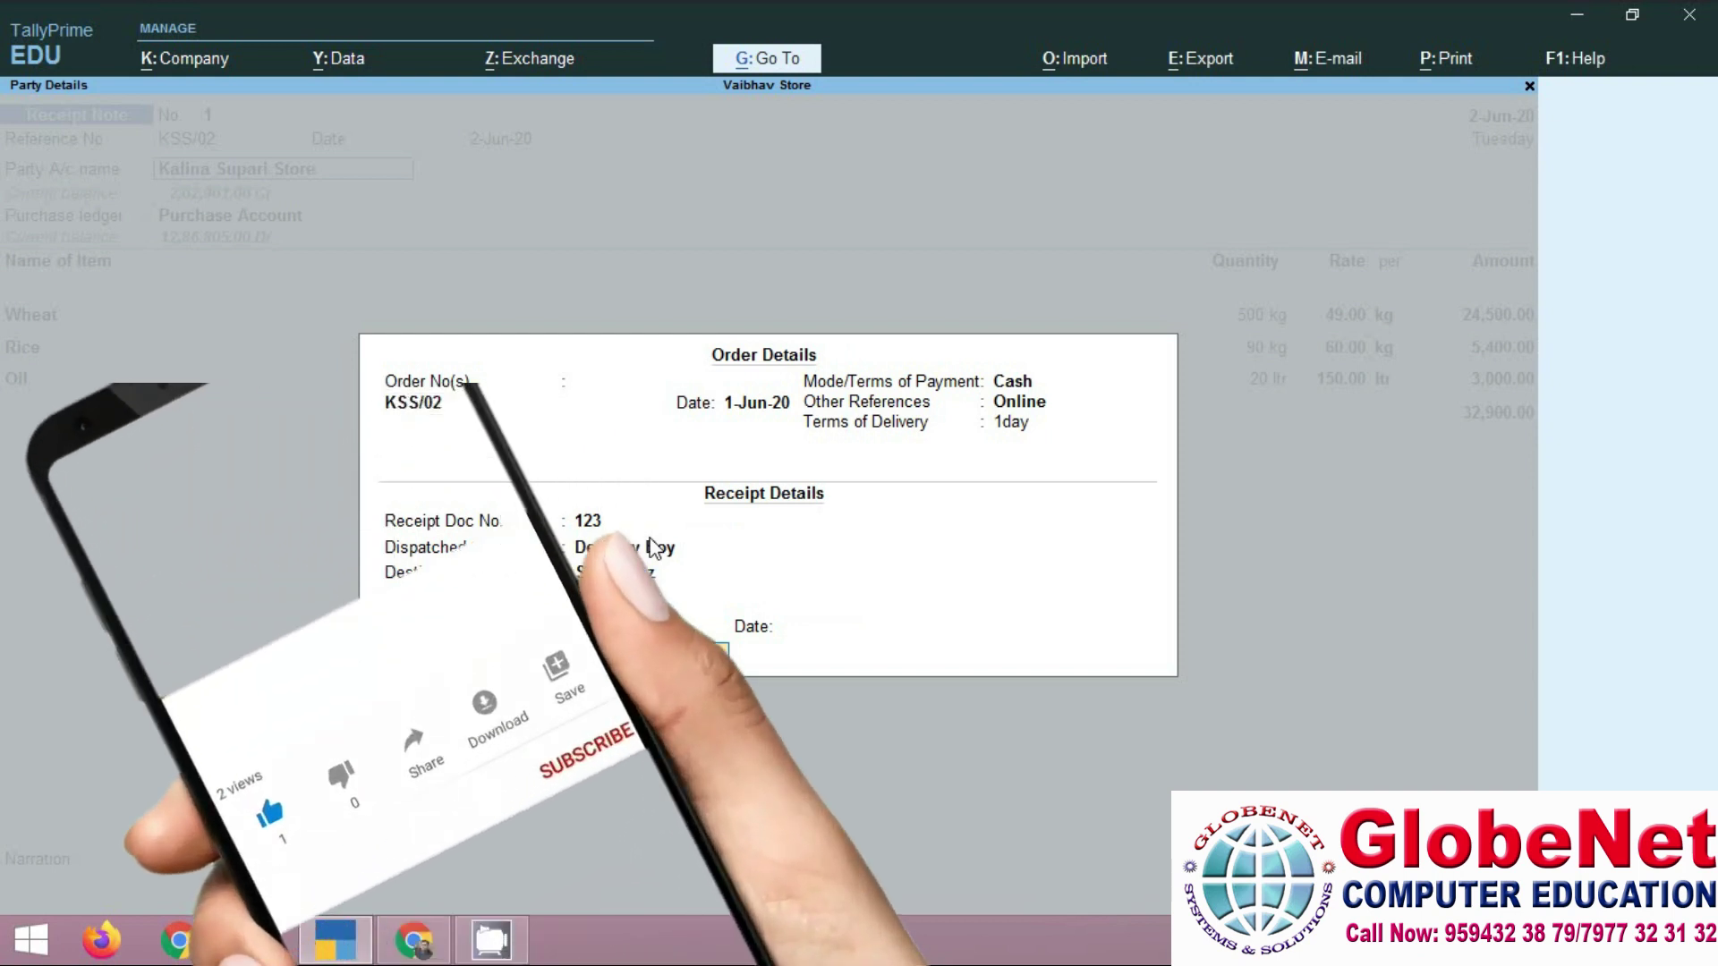
{"action": "key", "text": "Return"}
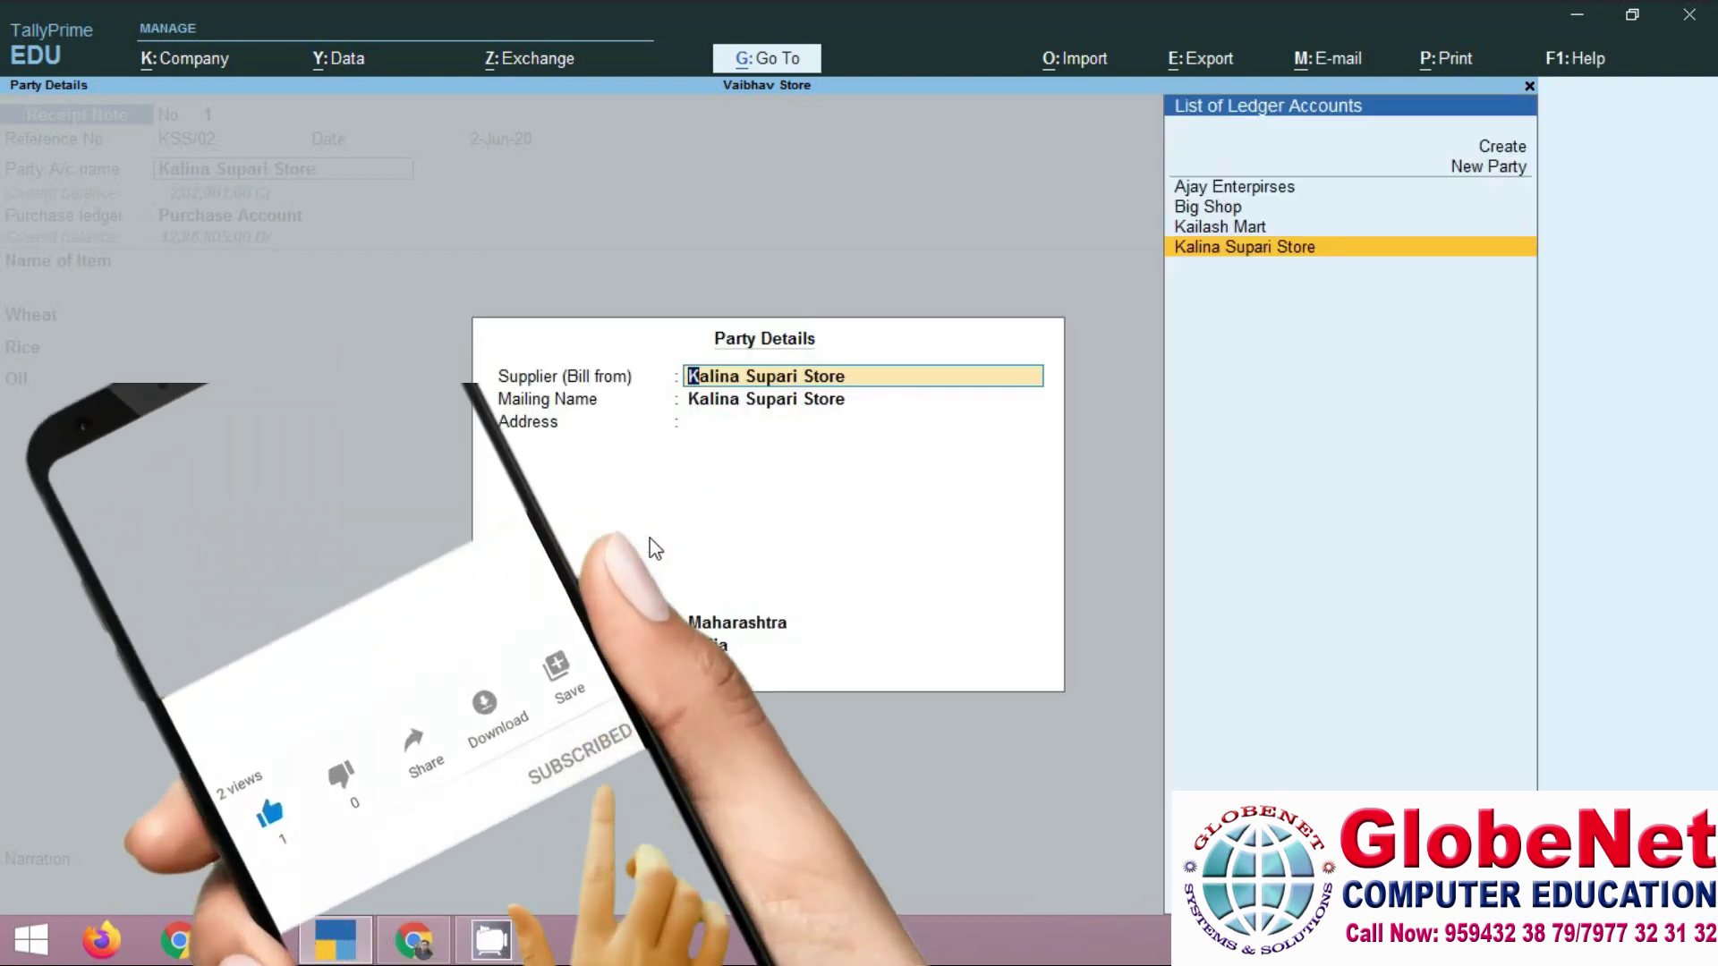
Accept the supplier's party details and keep Purchase Account as the purchase ledger
{"action": "key", "text": "Return"}
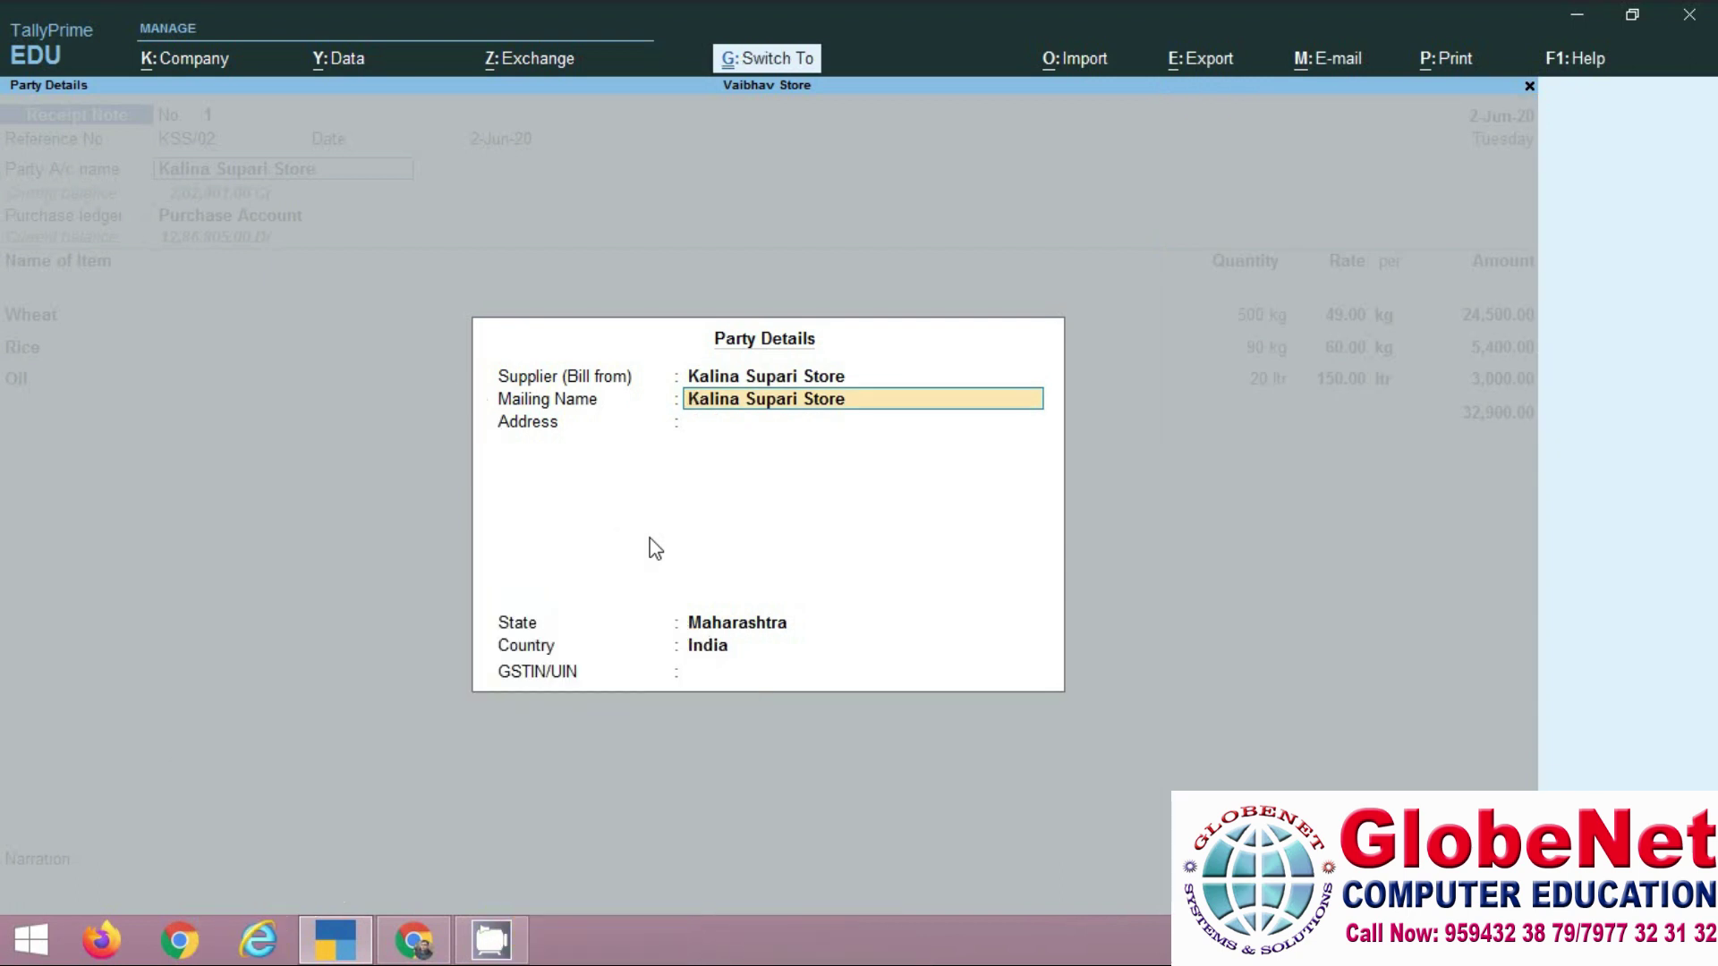
{"action": "key", "text": "ctrl+a"}
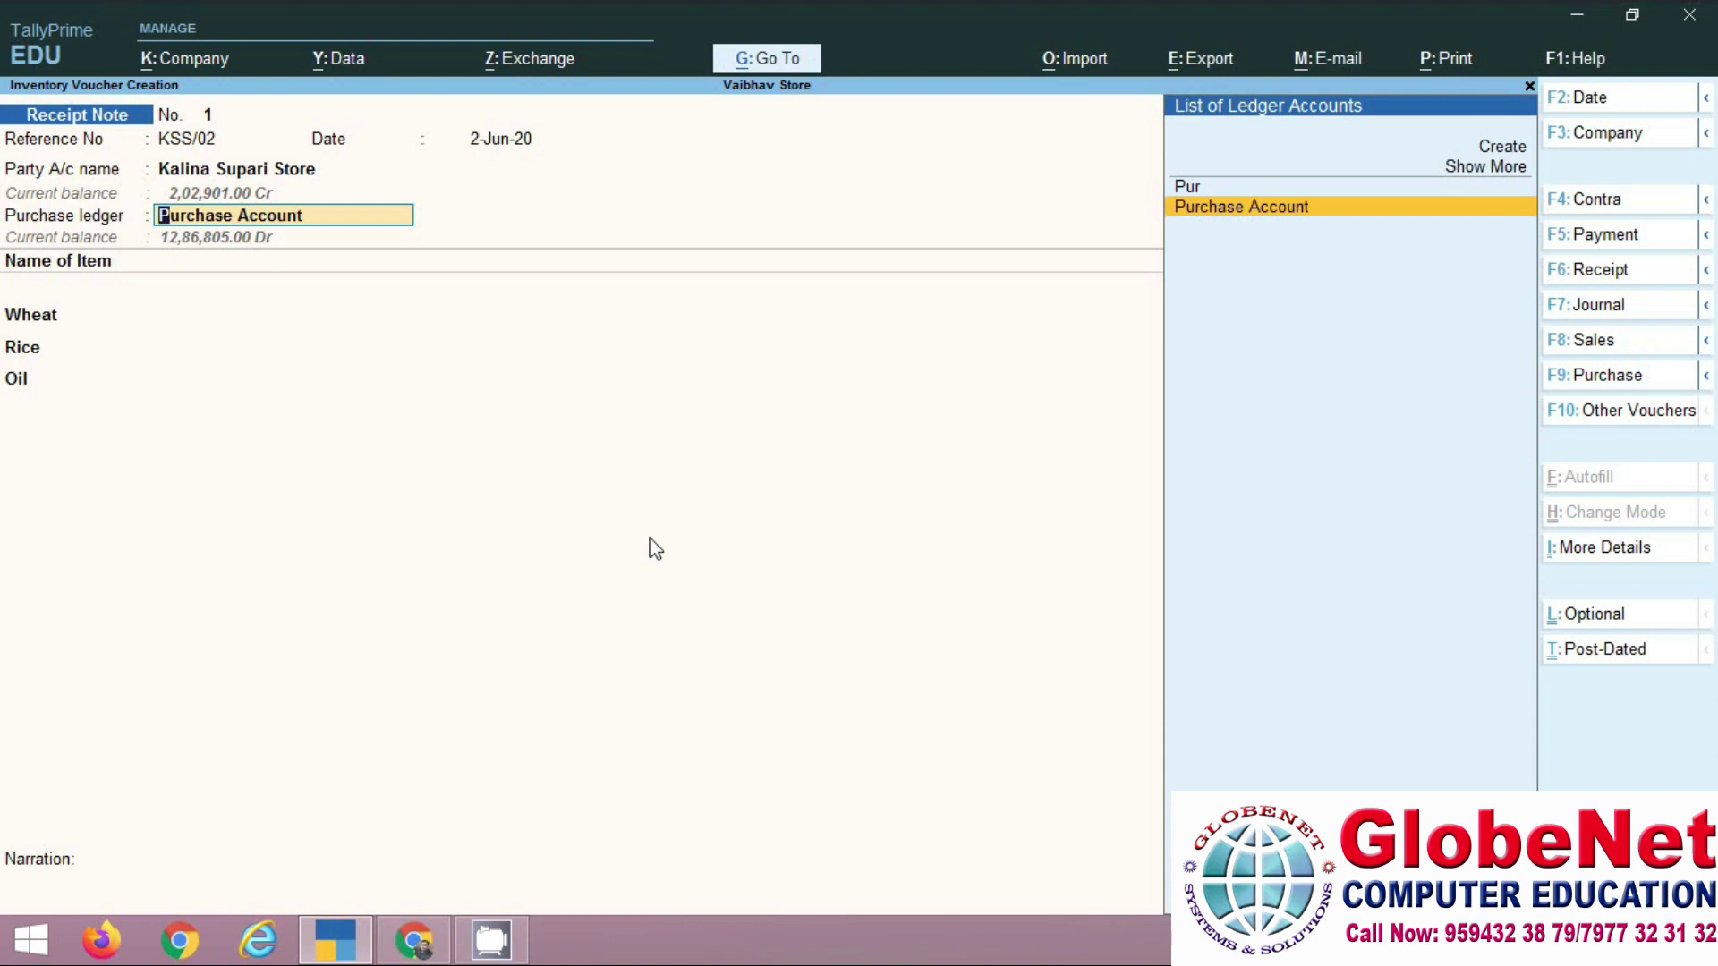
{"action": "key", "text": "Return"}
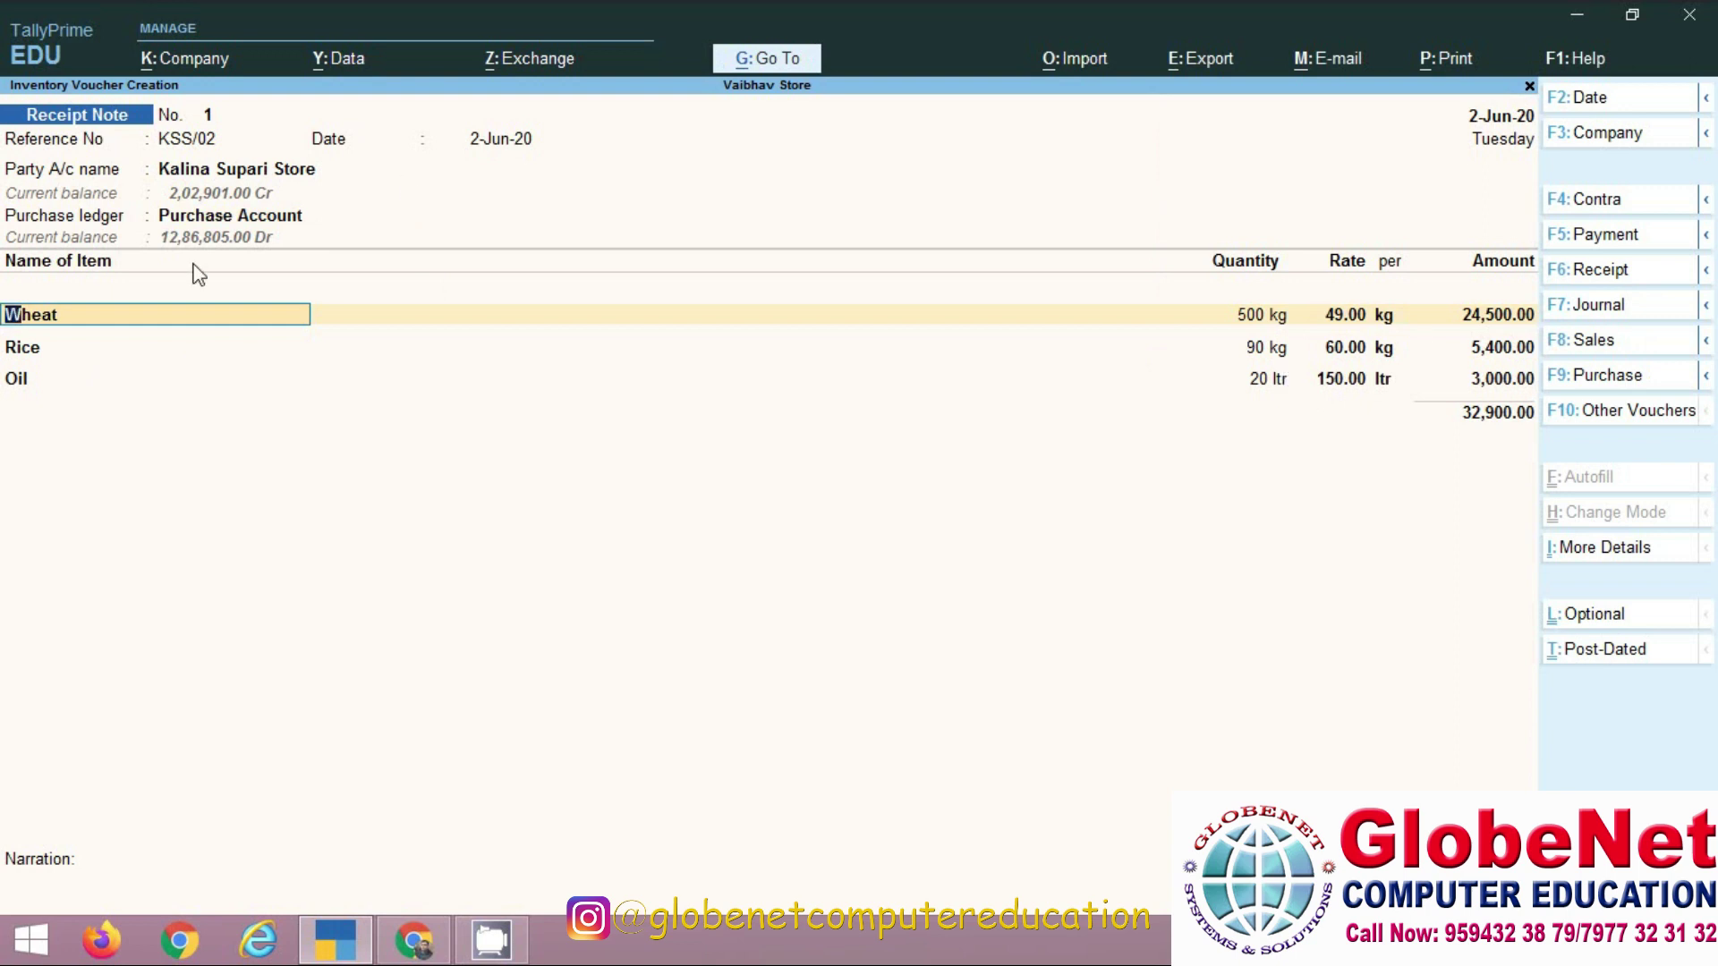
Accept the Rice item's tracking and order allocation with 90 kg at 60.00 per kg
{"action": "left_click", "coordinate": [45, 362]}
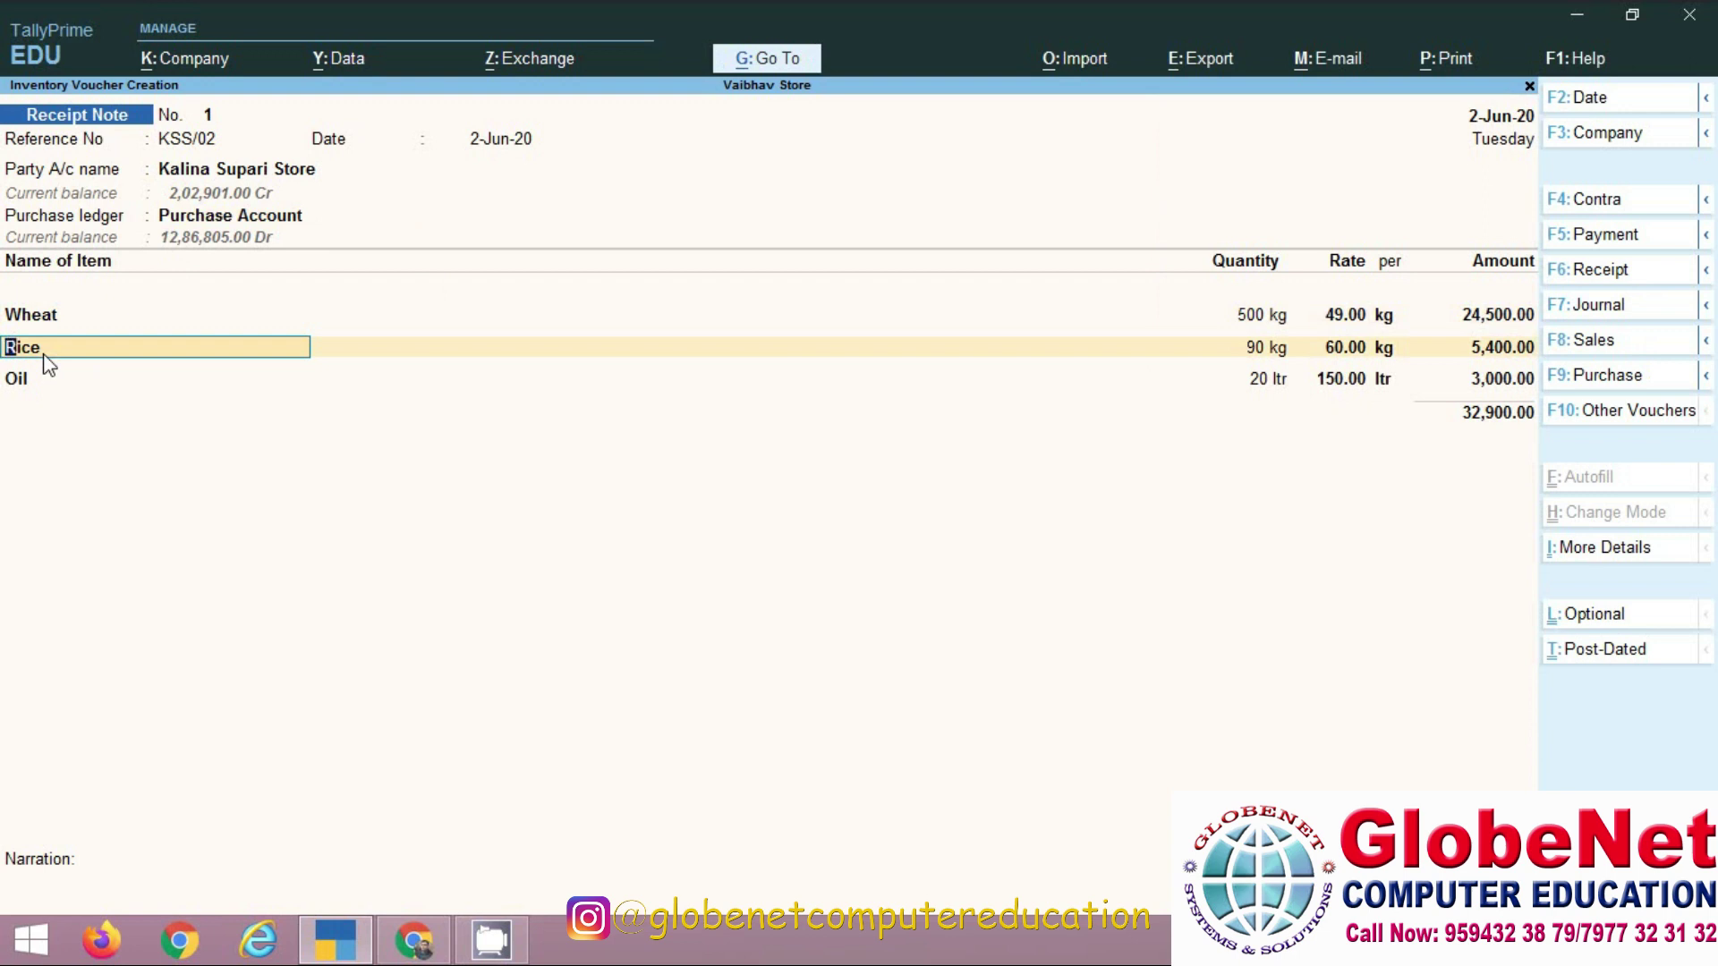
{"action": "key", "text": "Return"}
{"action": "key", "text": "Return"}
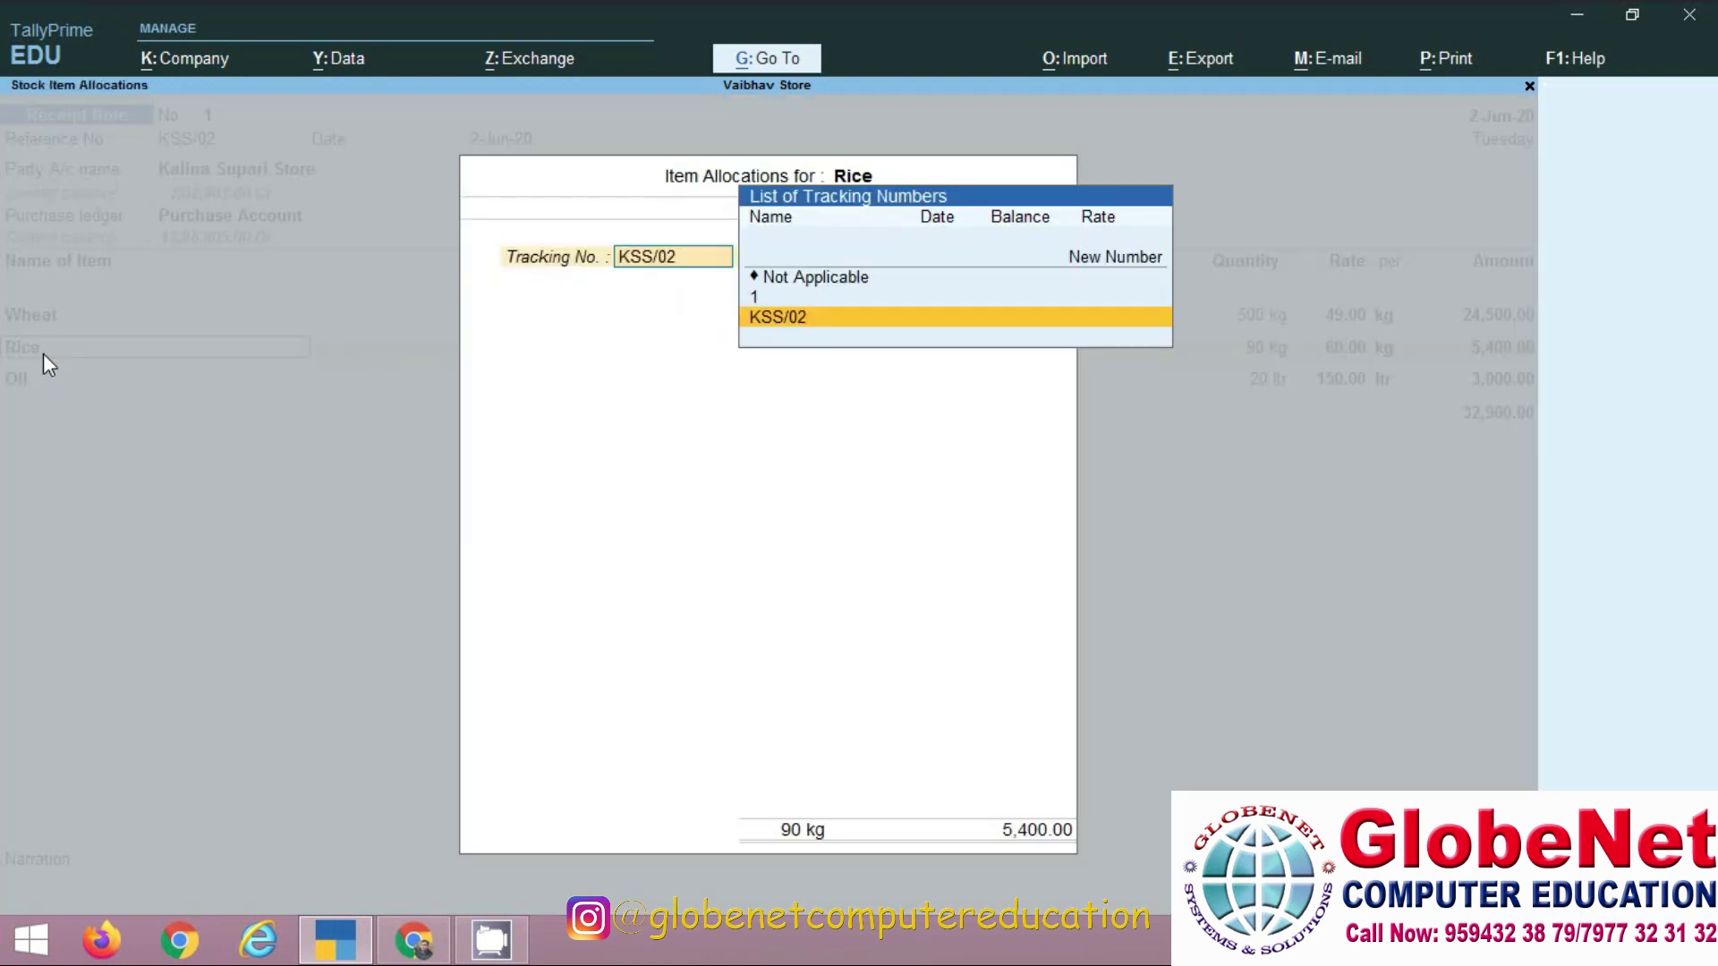
{"action": "key", "text": "Return"}
{"action": "key", "text": "Return"}
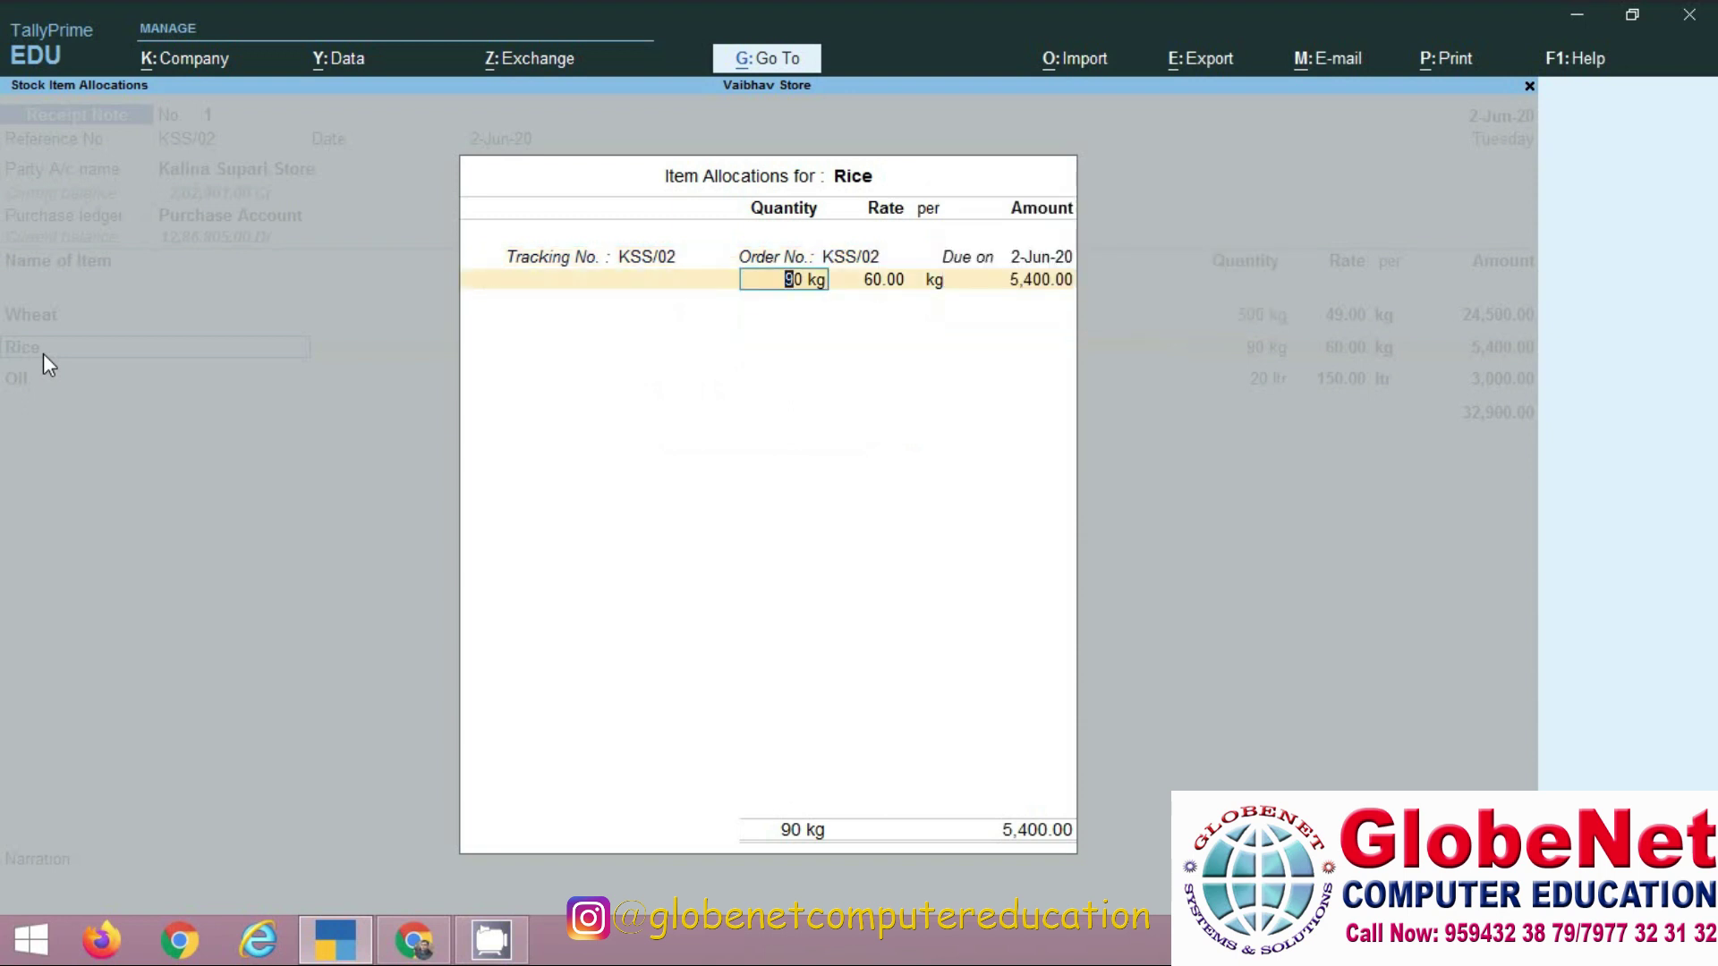
{"action": "key", "text": "Return"}
{"action": "key", "text": "Return"}
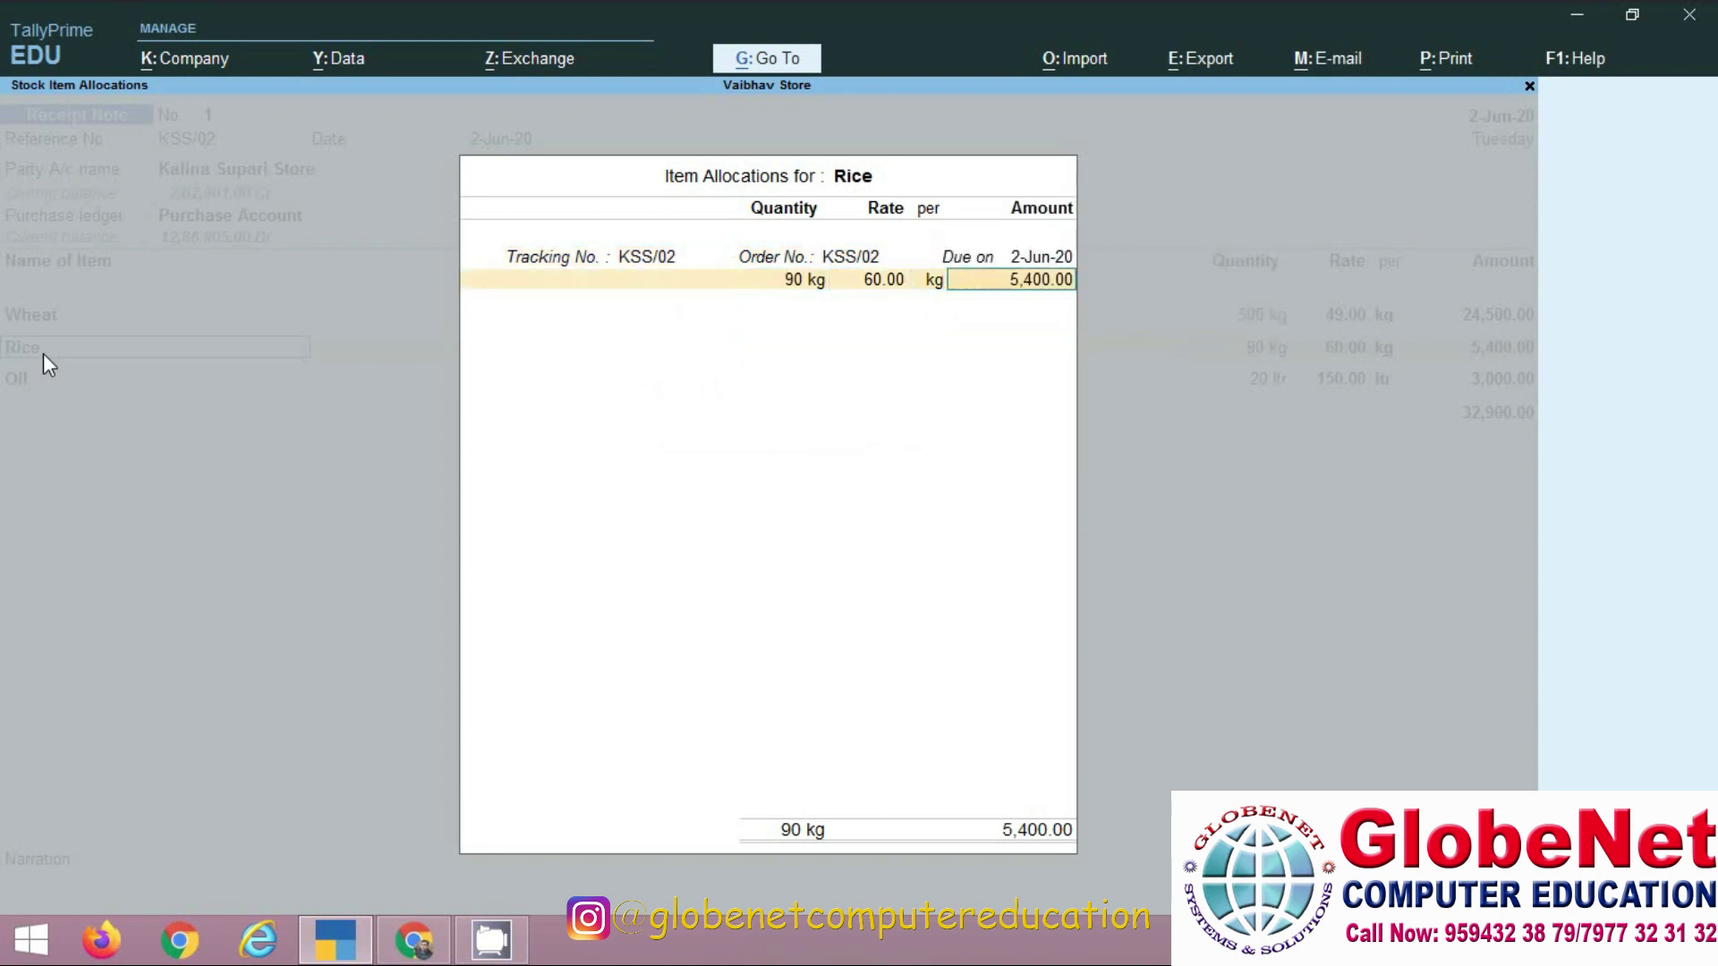
{"action": "key", "text": "Return"}
{"action": "key", "text": "Return"}
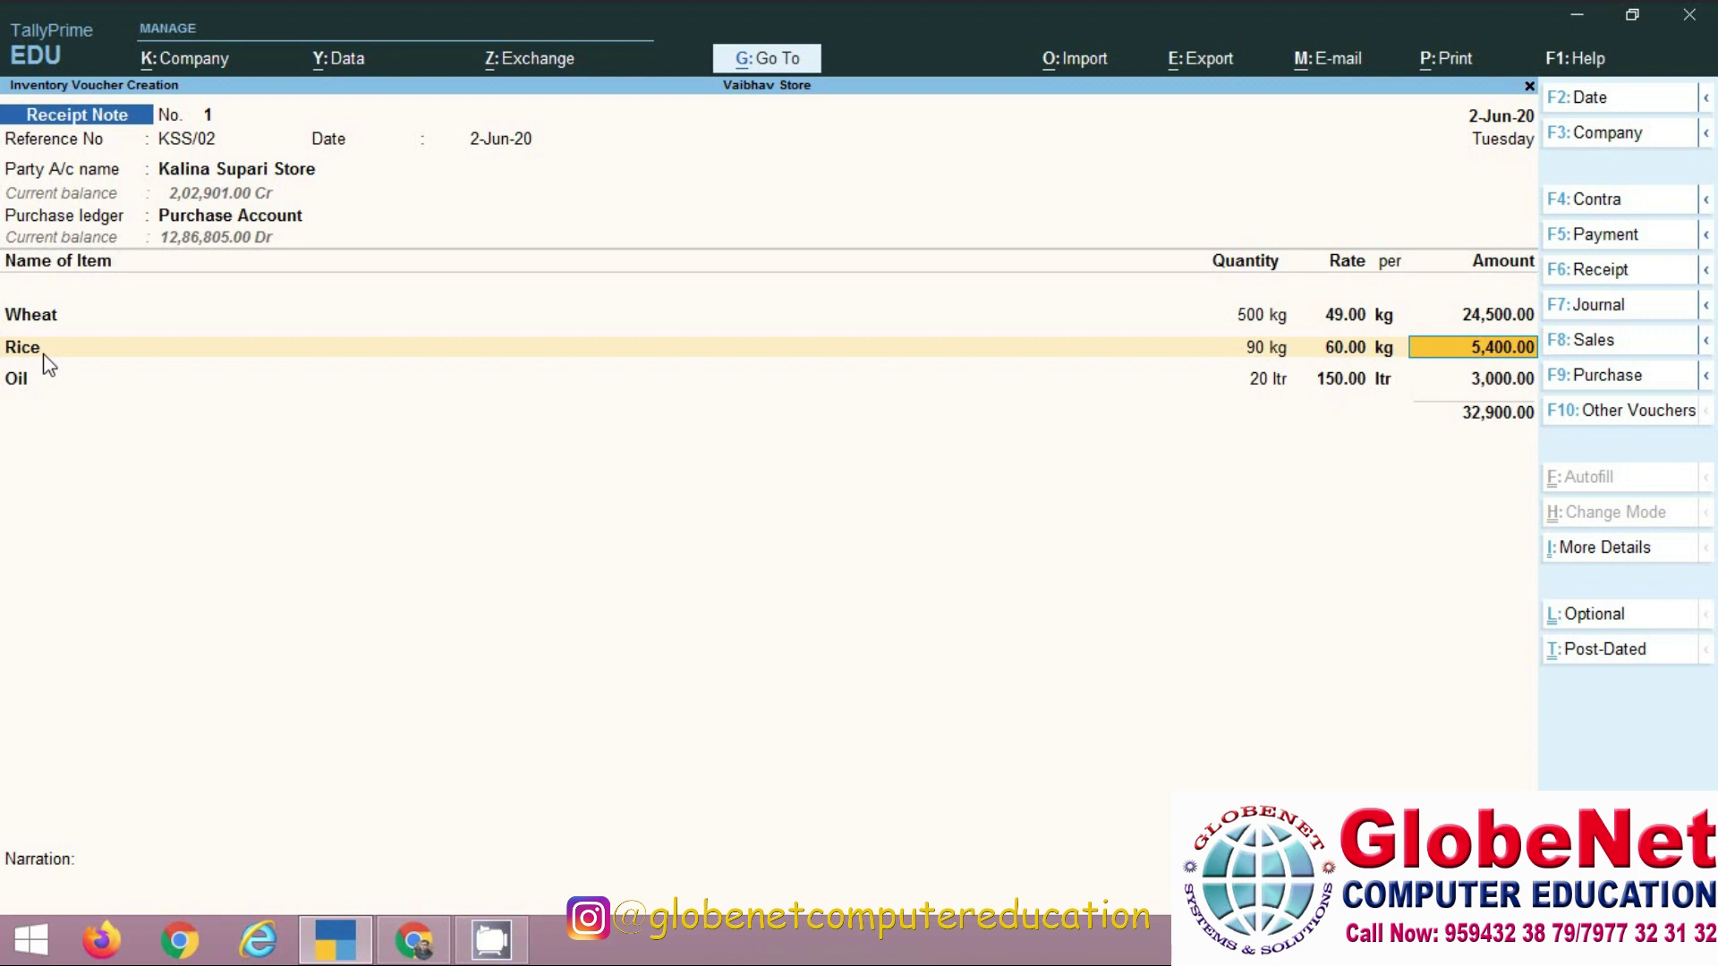
{"action": "key", "text": "Return"}
Accept the Oil item's blank description and its allocation of 20 ltr at 150.00 per ltr
{"action": "key", "text": "Return"}
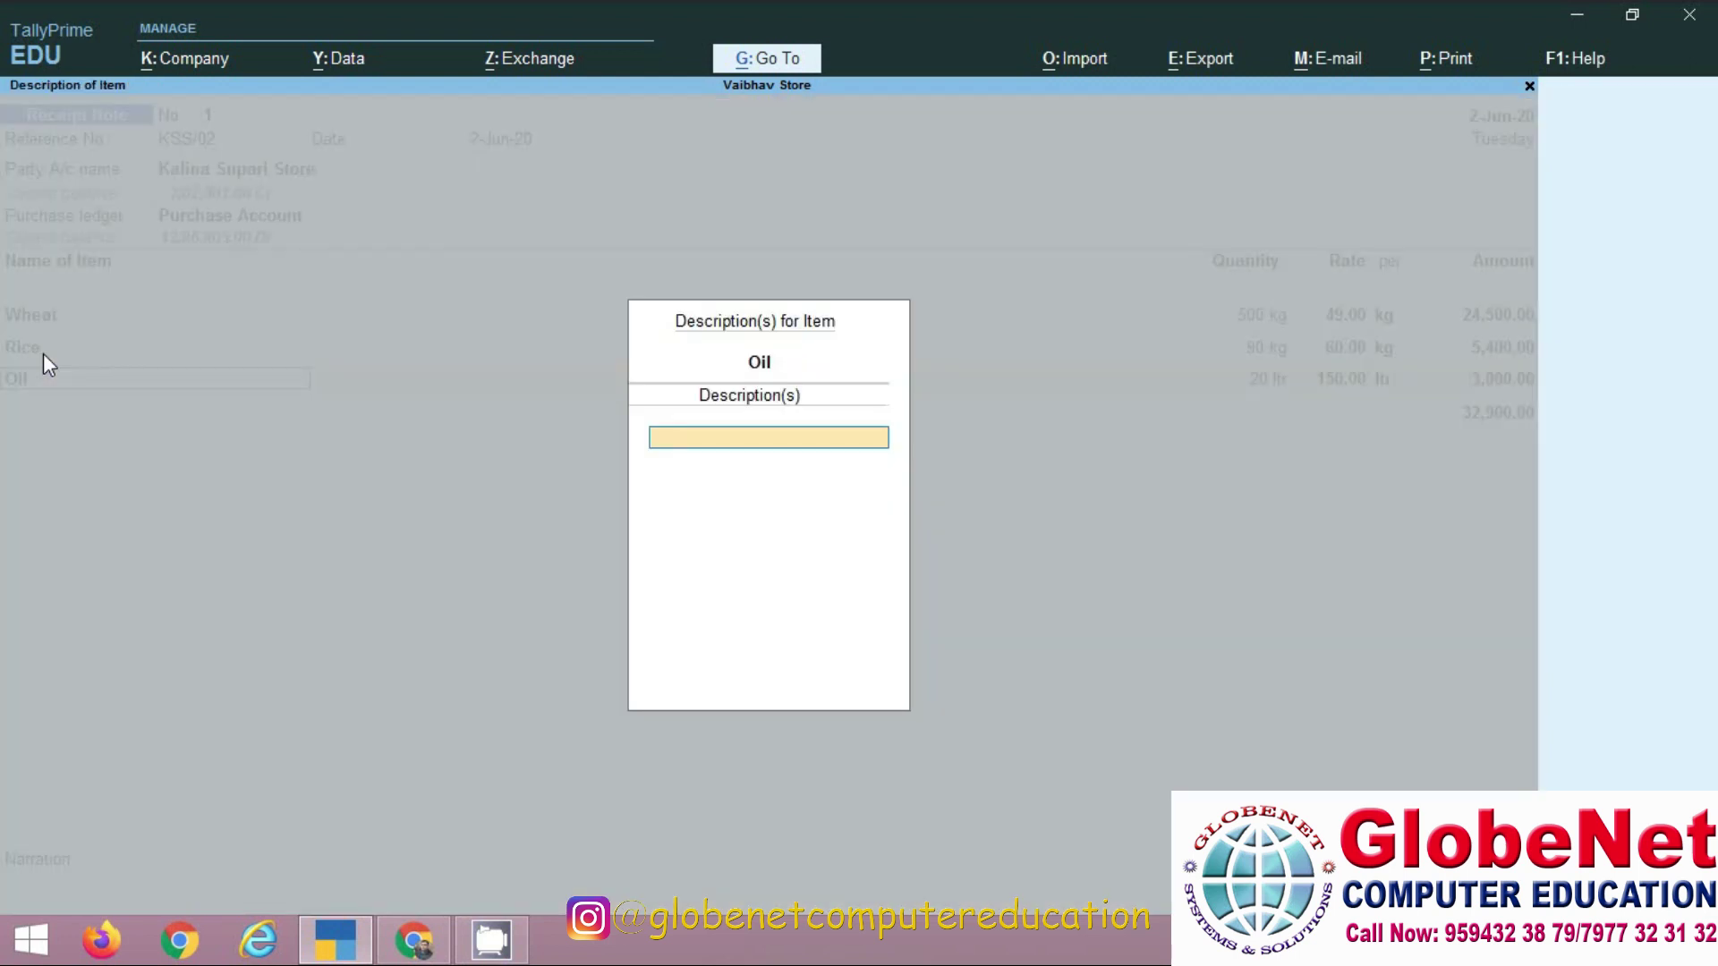
{"action": "key", "text": "Return"}
{"action": "key", "text": "Return"}
{"action": "key", "text": "Return"}
{"action": "key", "text": "Return"}
{"action": "key", "text": "Return"}
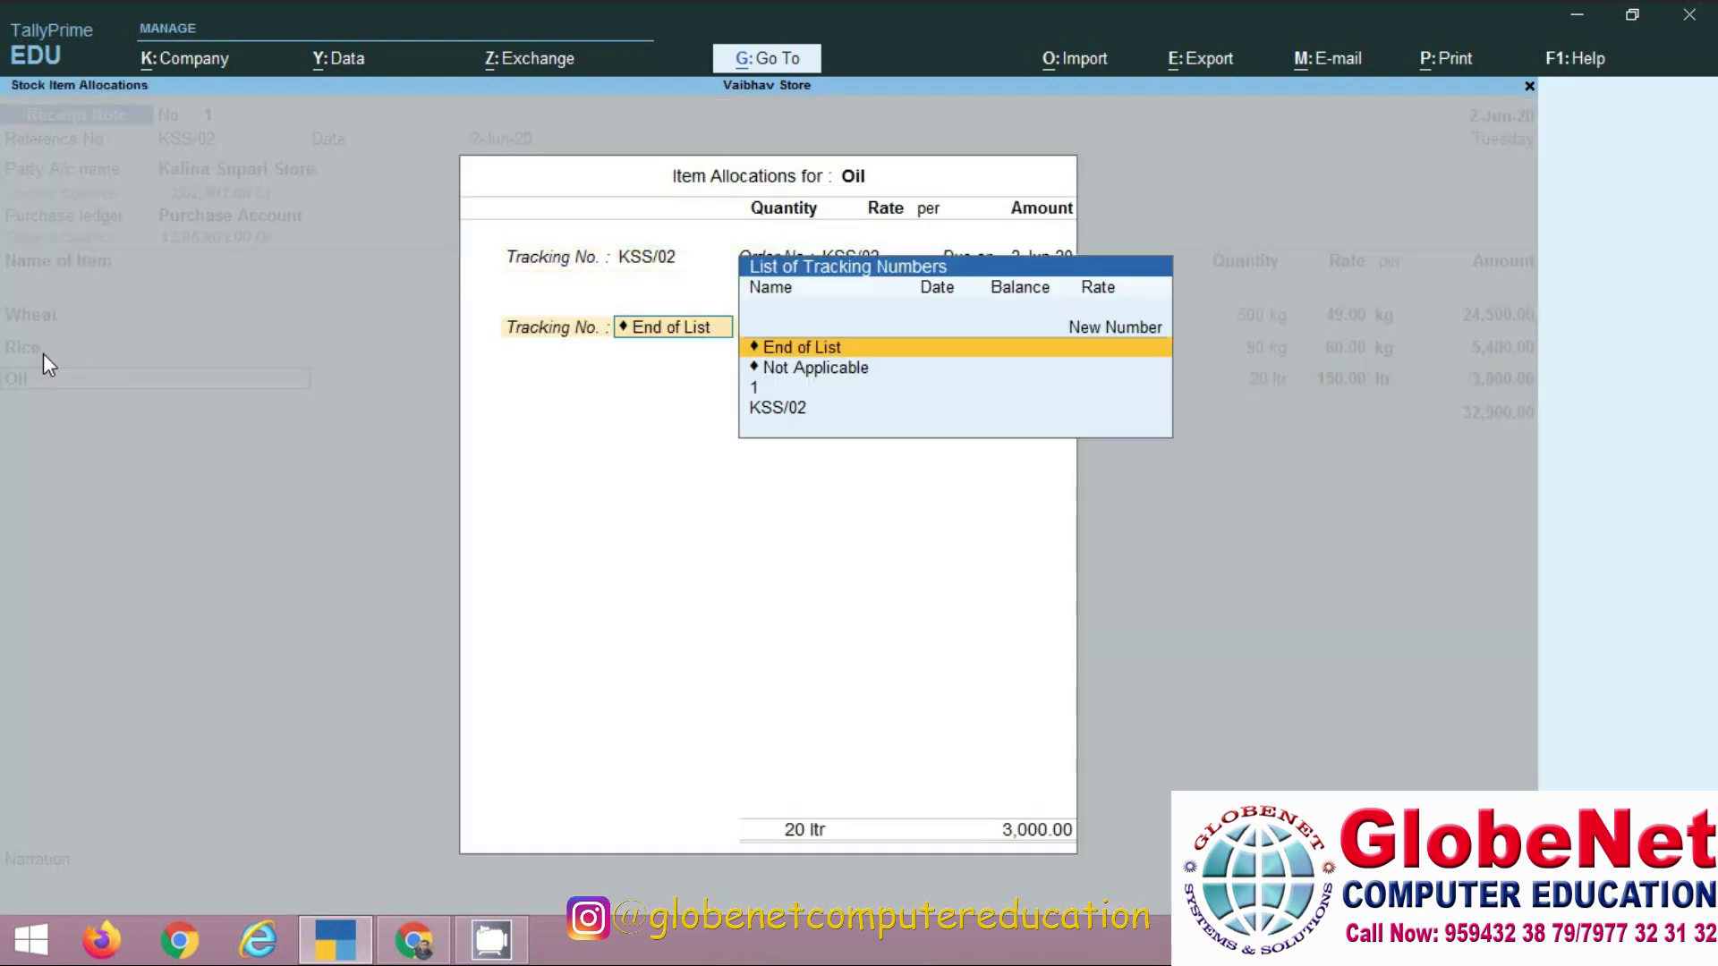
{"action": "key", "text": "Return"}
{"action": "key", "text": "Return"}
{"action": "key", "text": "Return"}
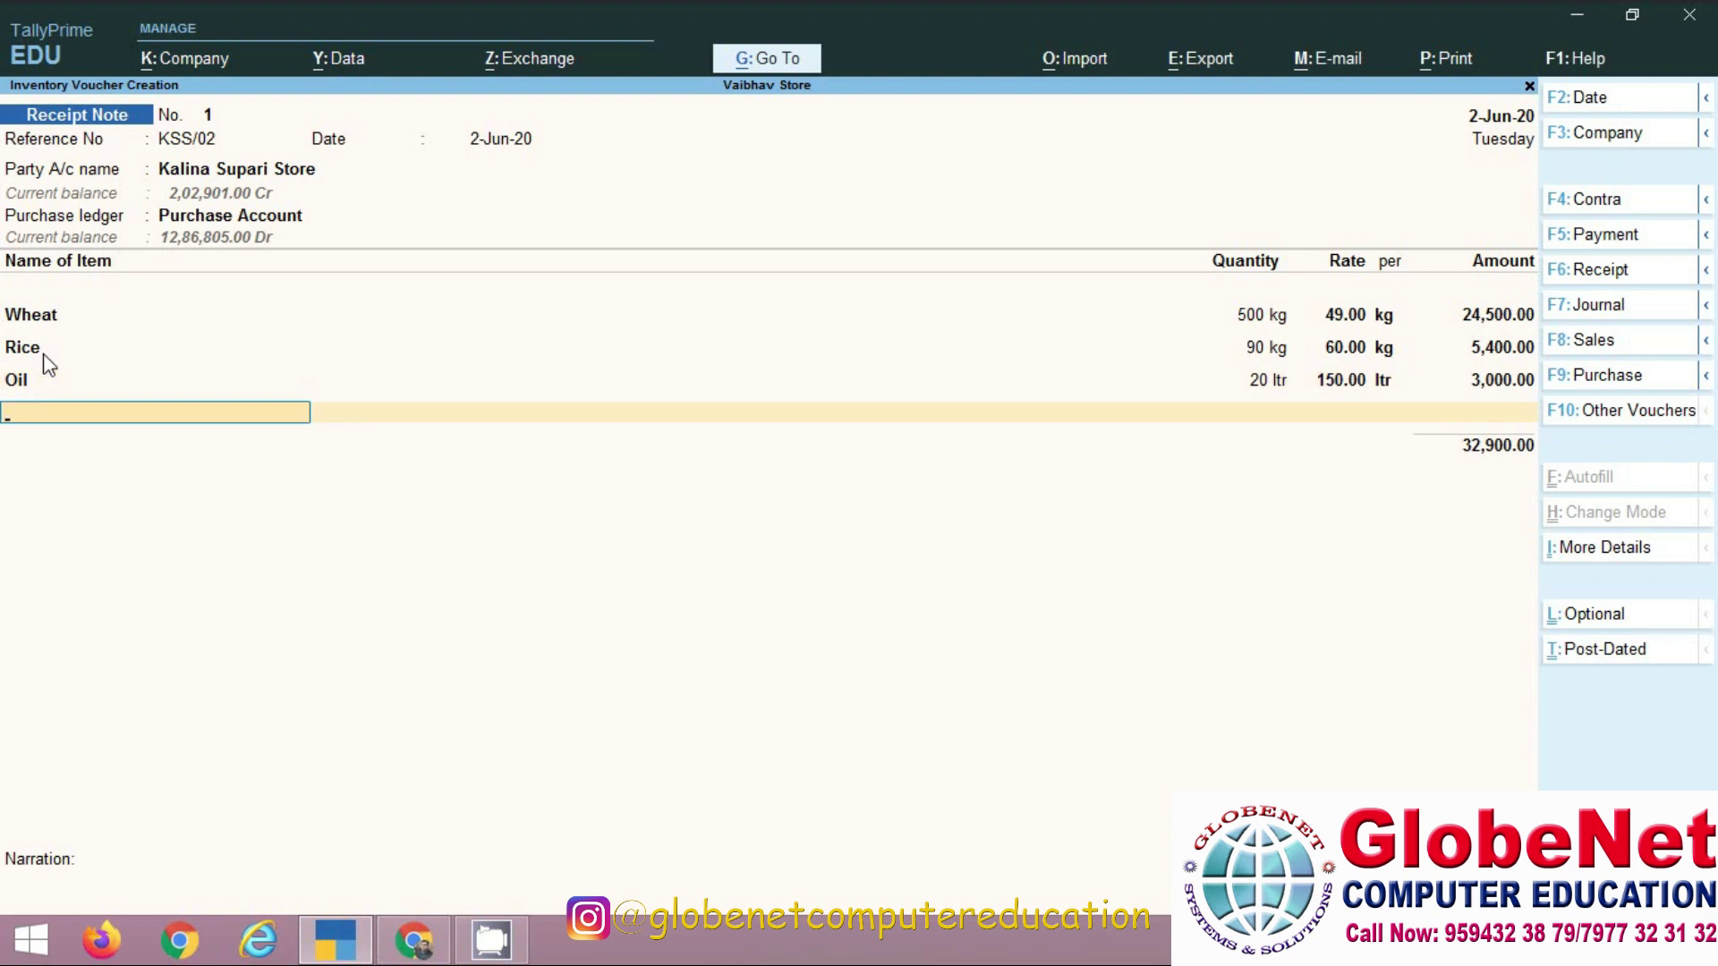
End the item list, save the receipt note without a narration, and return to the Gateway of Tally
{"action": "key", "text": "Return"}
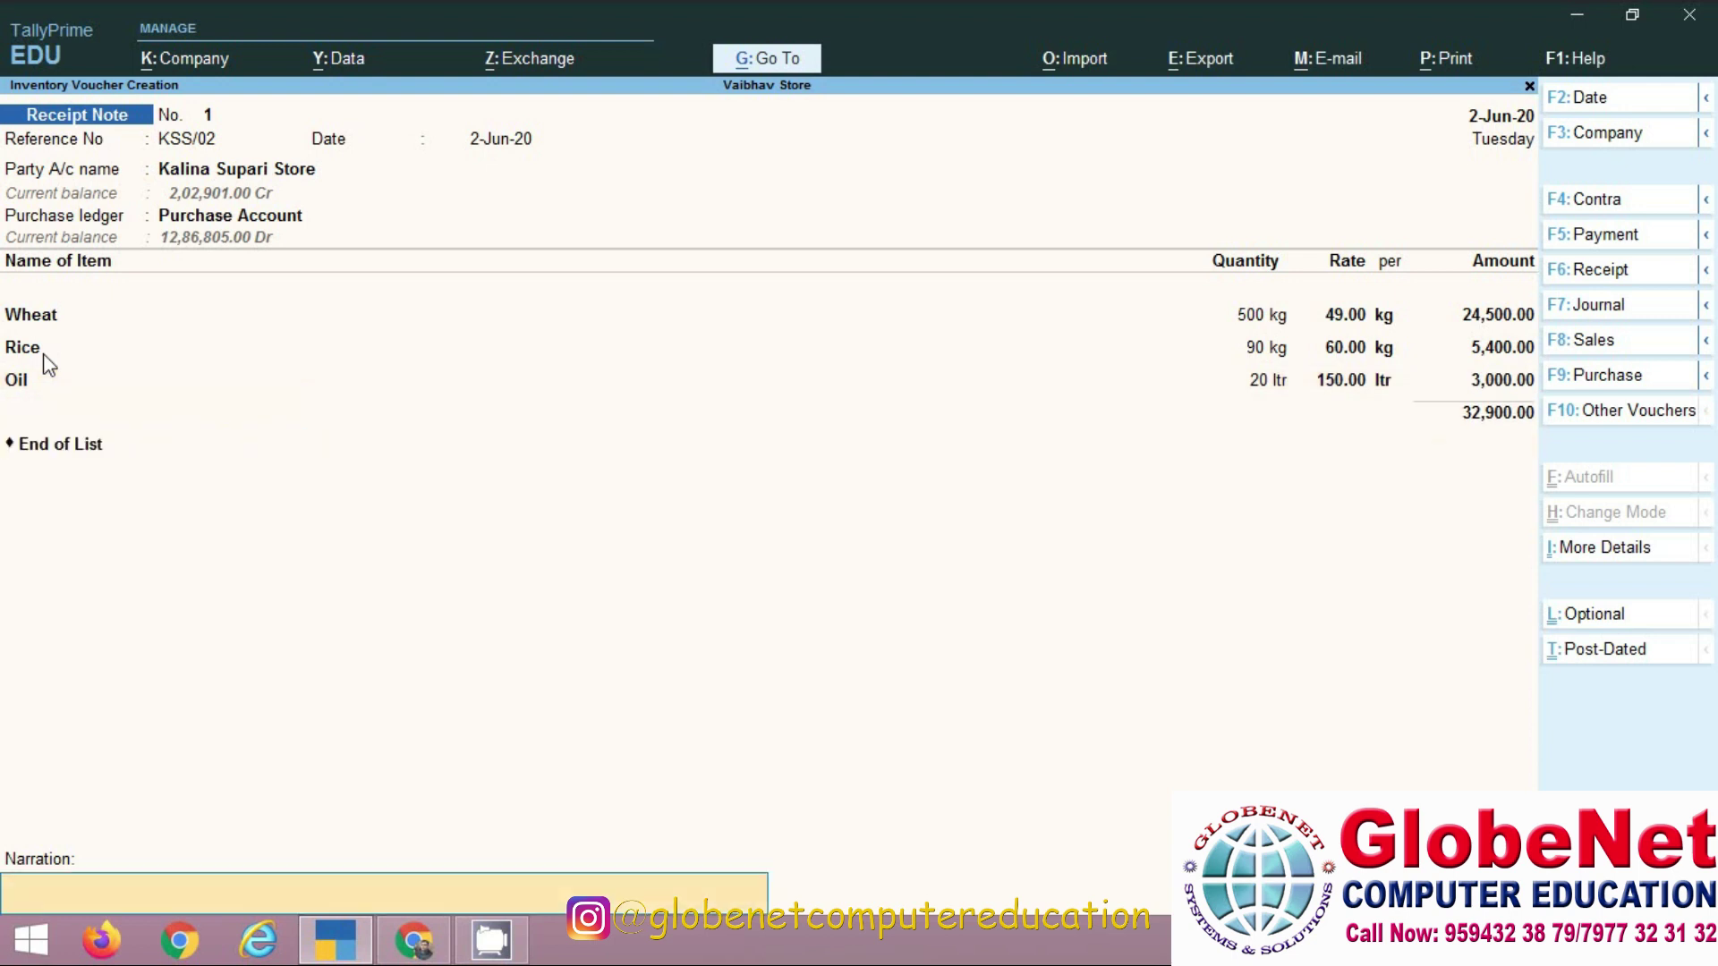
{"action": "key", "text": "Return"}
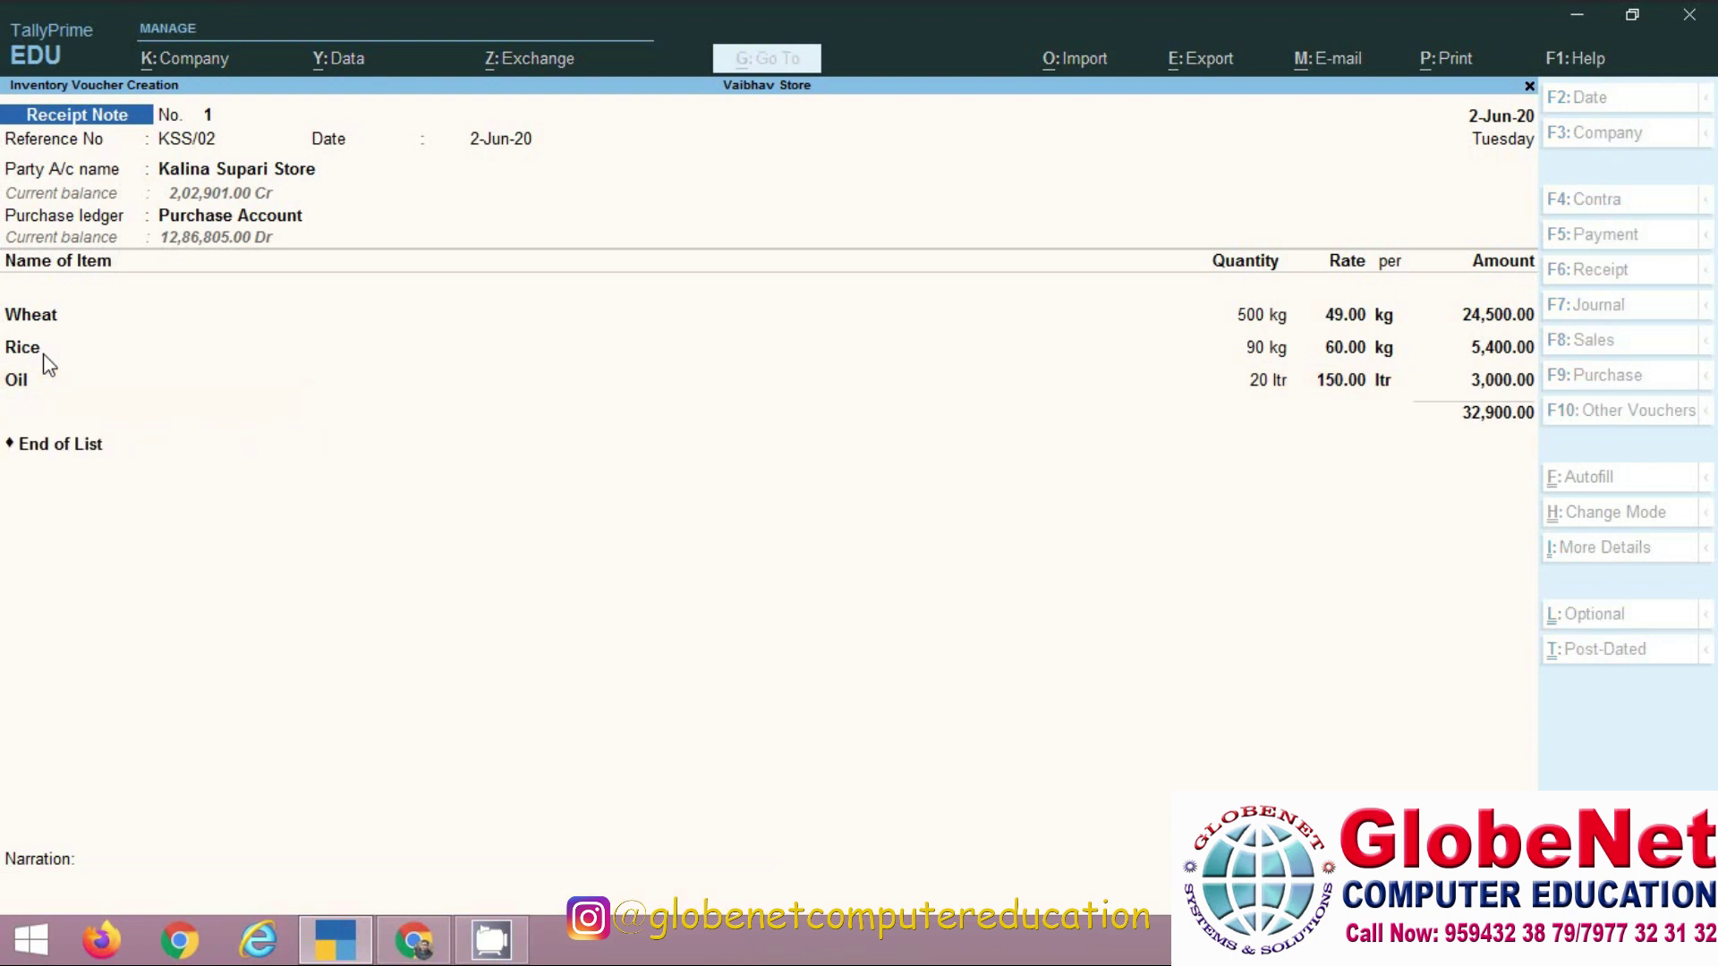
{"action": "key", "text": "Return"}
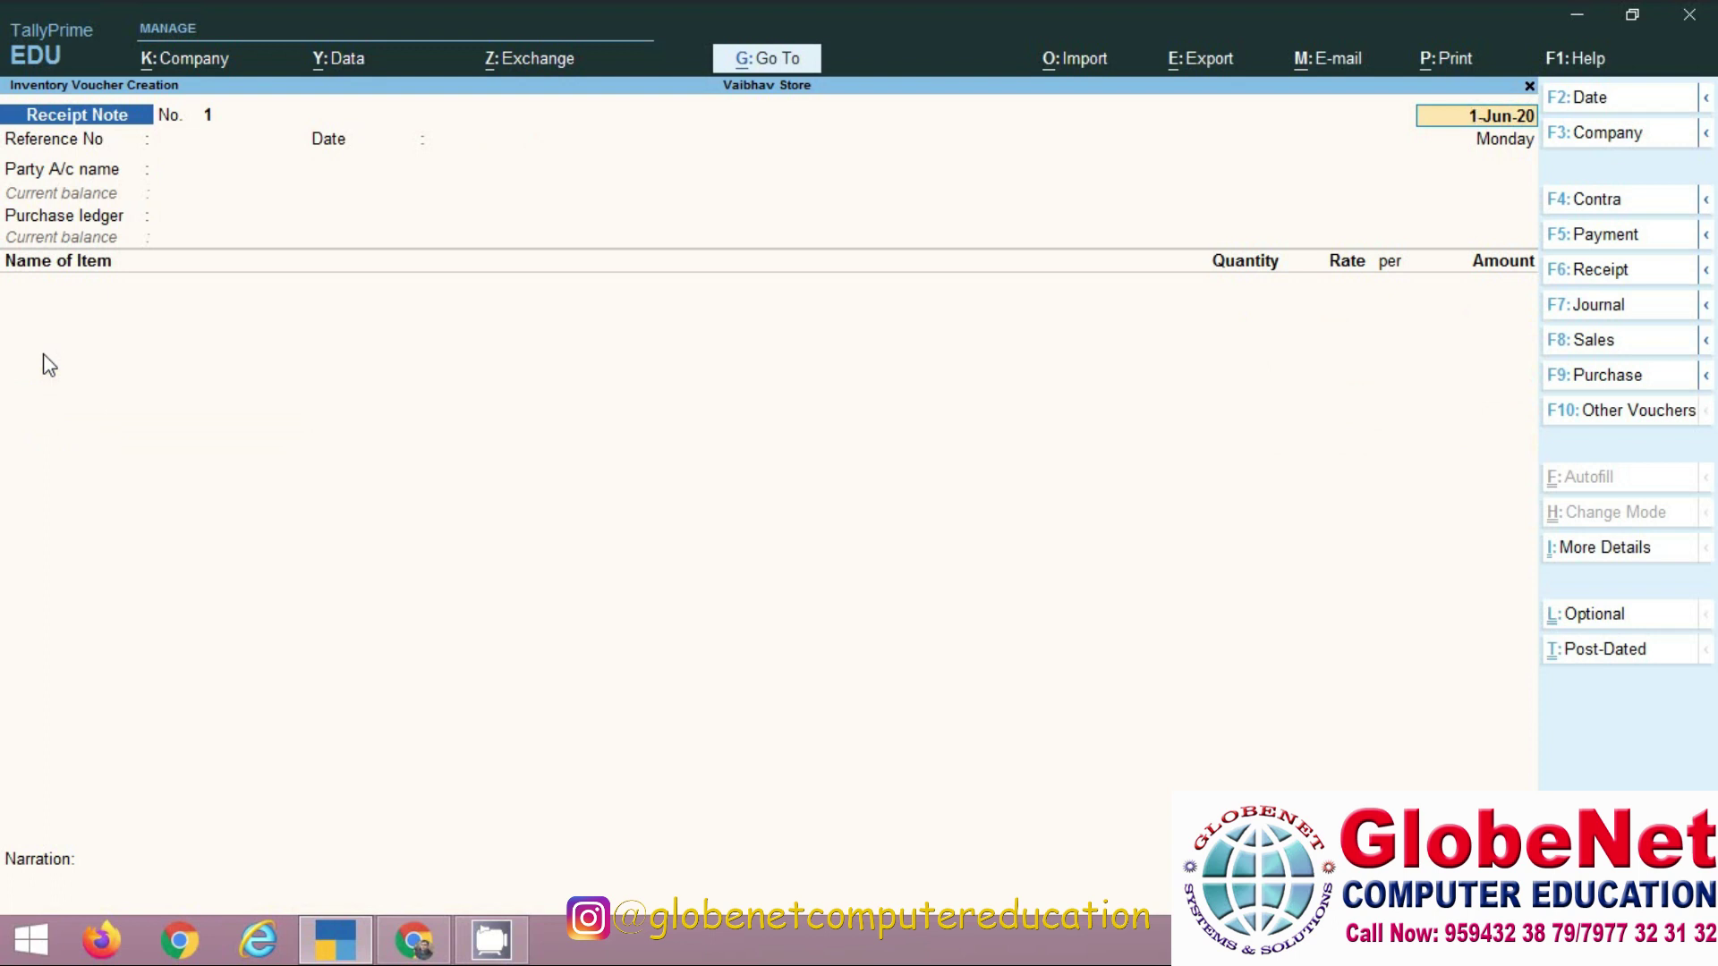
{"action": "key", "text": "BackSpace"}
{"action": "key", "text": "Escape"}
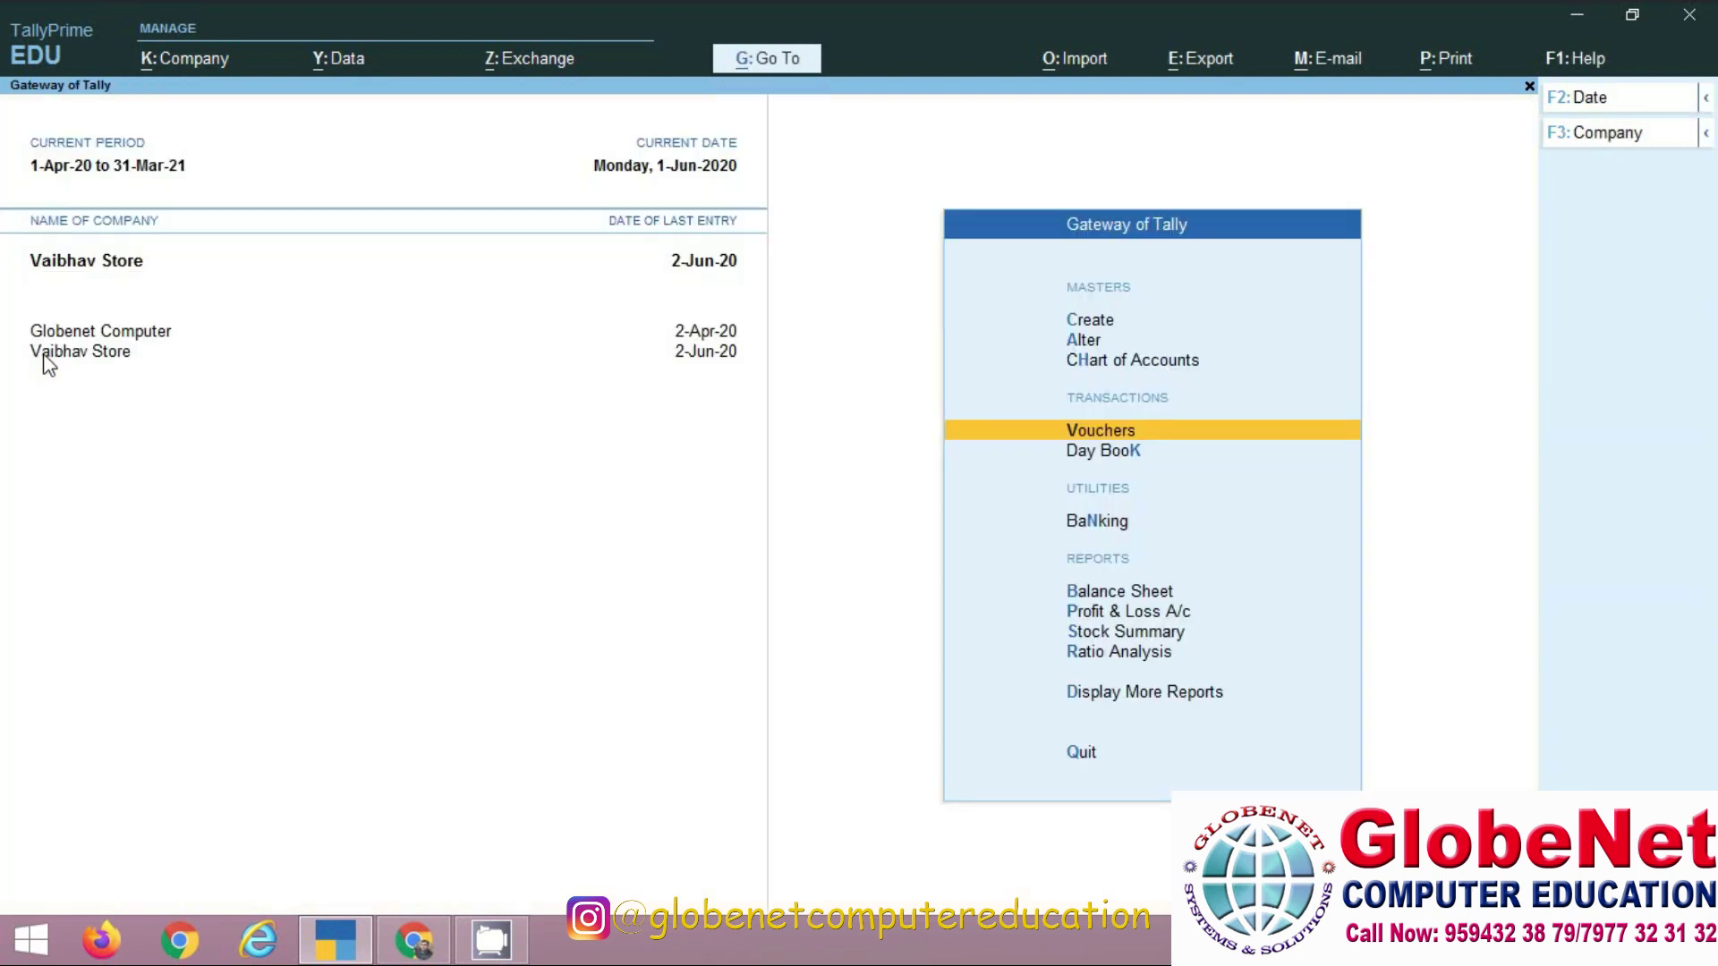
Open the Stock Summary report, examine the closing quantities and values of the received items, and close it
{"action": "key", "text": "Down"}
{"action": "key", "text": "Down"}
{"action": "key", "text": "Down"}
{"action": "key", "text": "Down"}
{"action": "key", "text": "Down"}
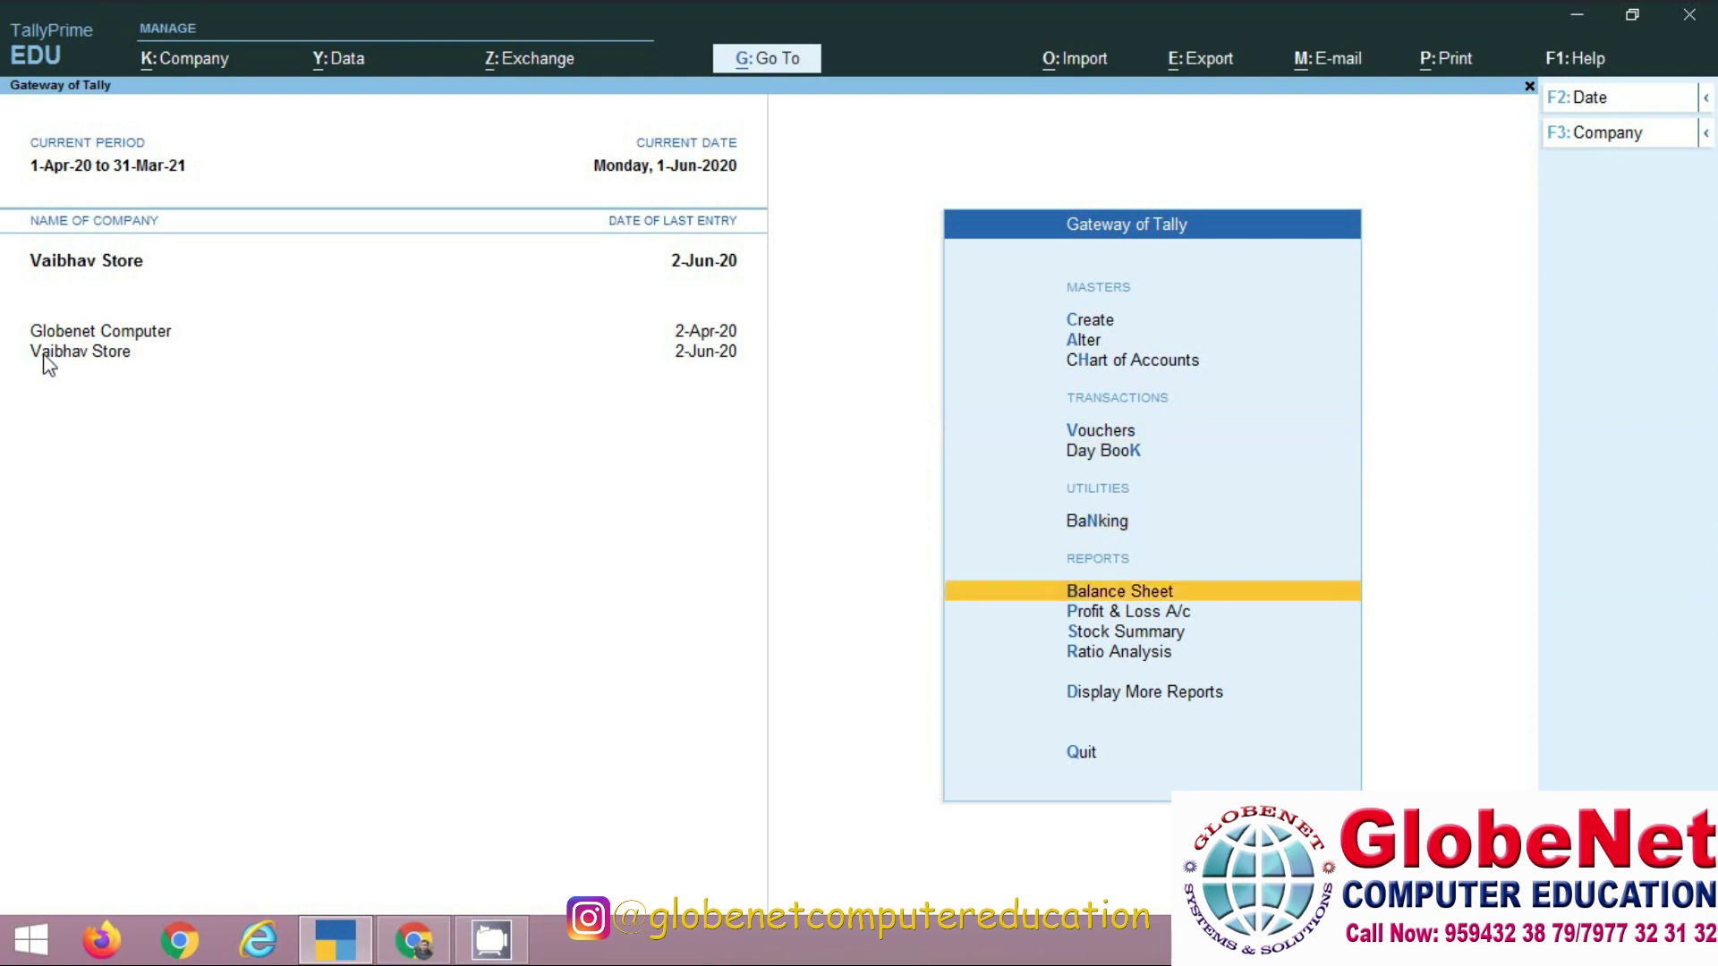
{"action": "key", "text": "Return"}
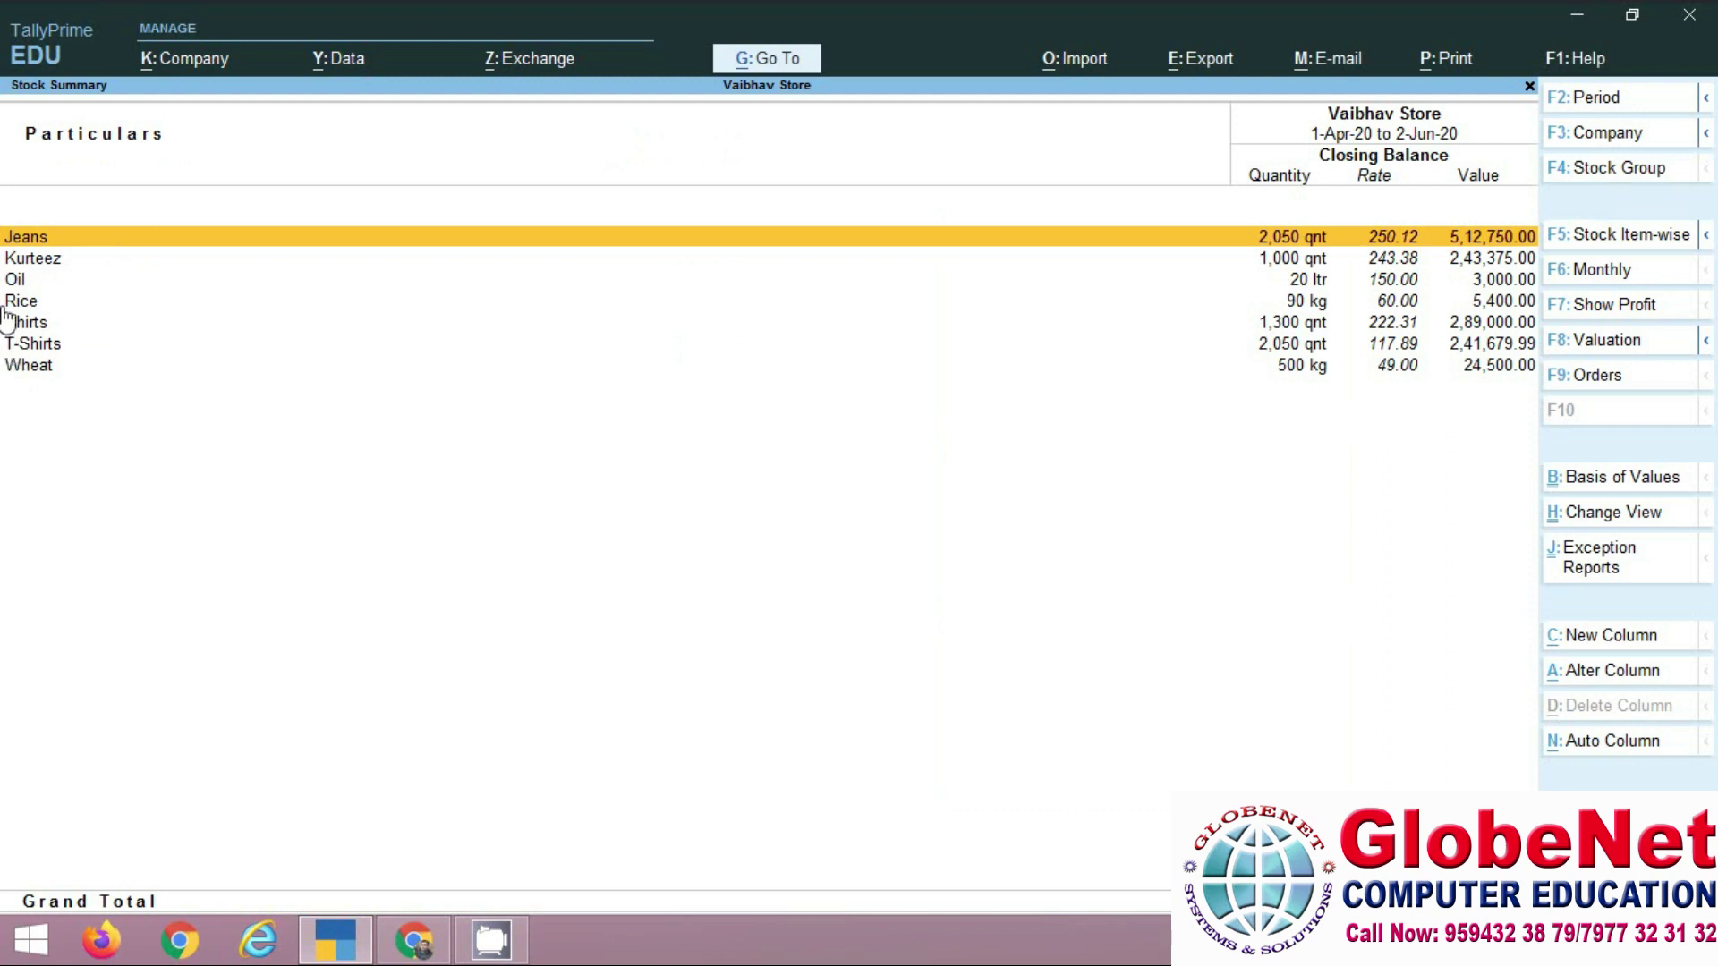
{"action": "key", "text": "Escape"}
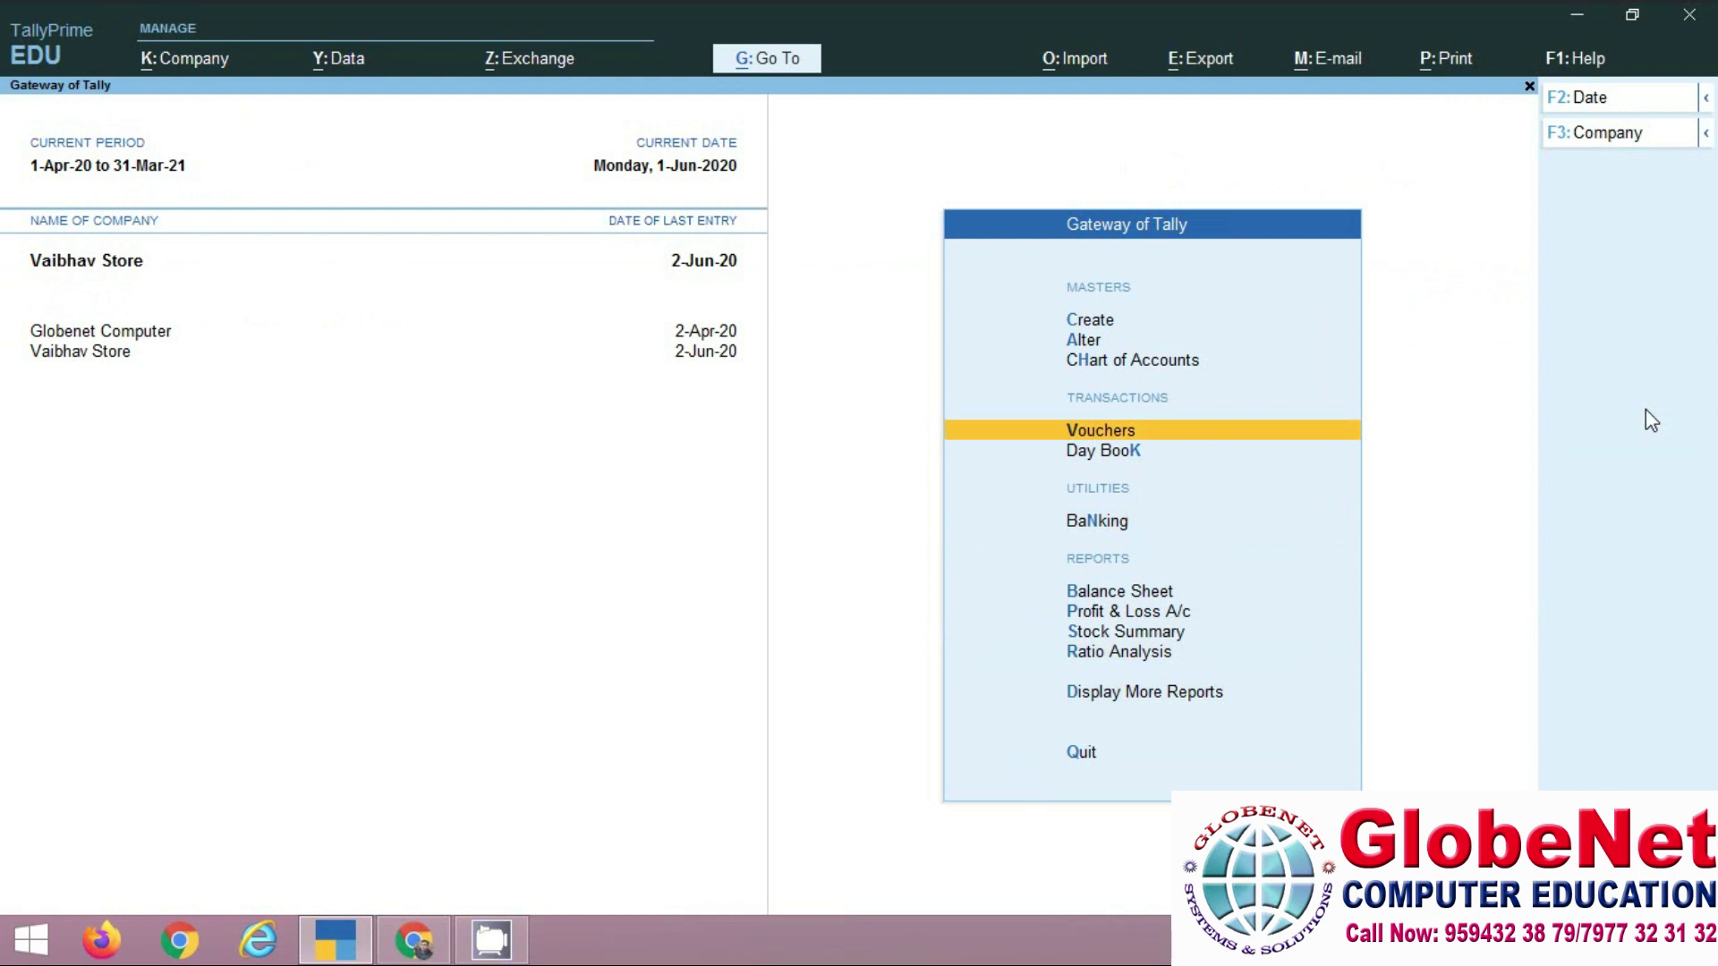
Open the list of additional reports from the Gateway of Tally
{"action": "key", "text": "Down"}
{"action": "key", "text": "Down"}
{"action": "key", "text": "Down"}
{"action": "key", "text": "Down"}
{"action": "key", "text": "Down"}
{"action": "key", "text": "Down"}
{"action": "key", "text": "Down"}
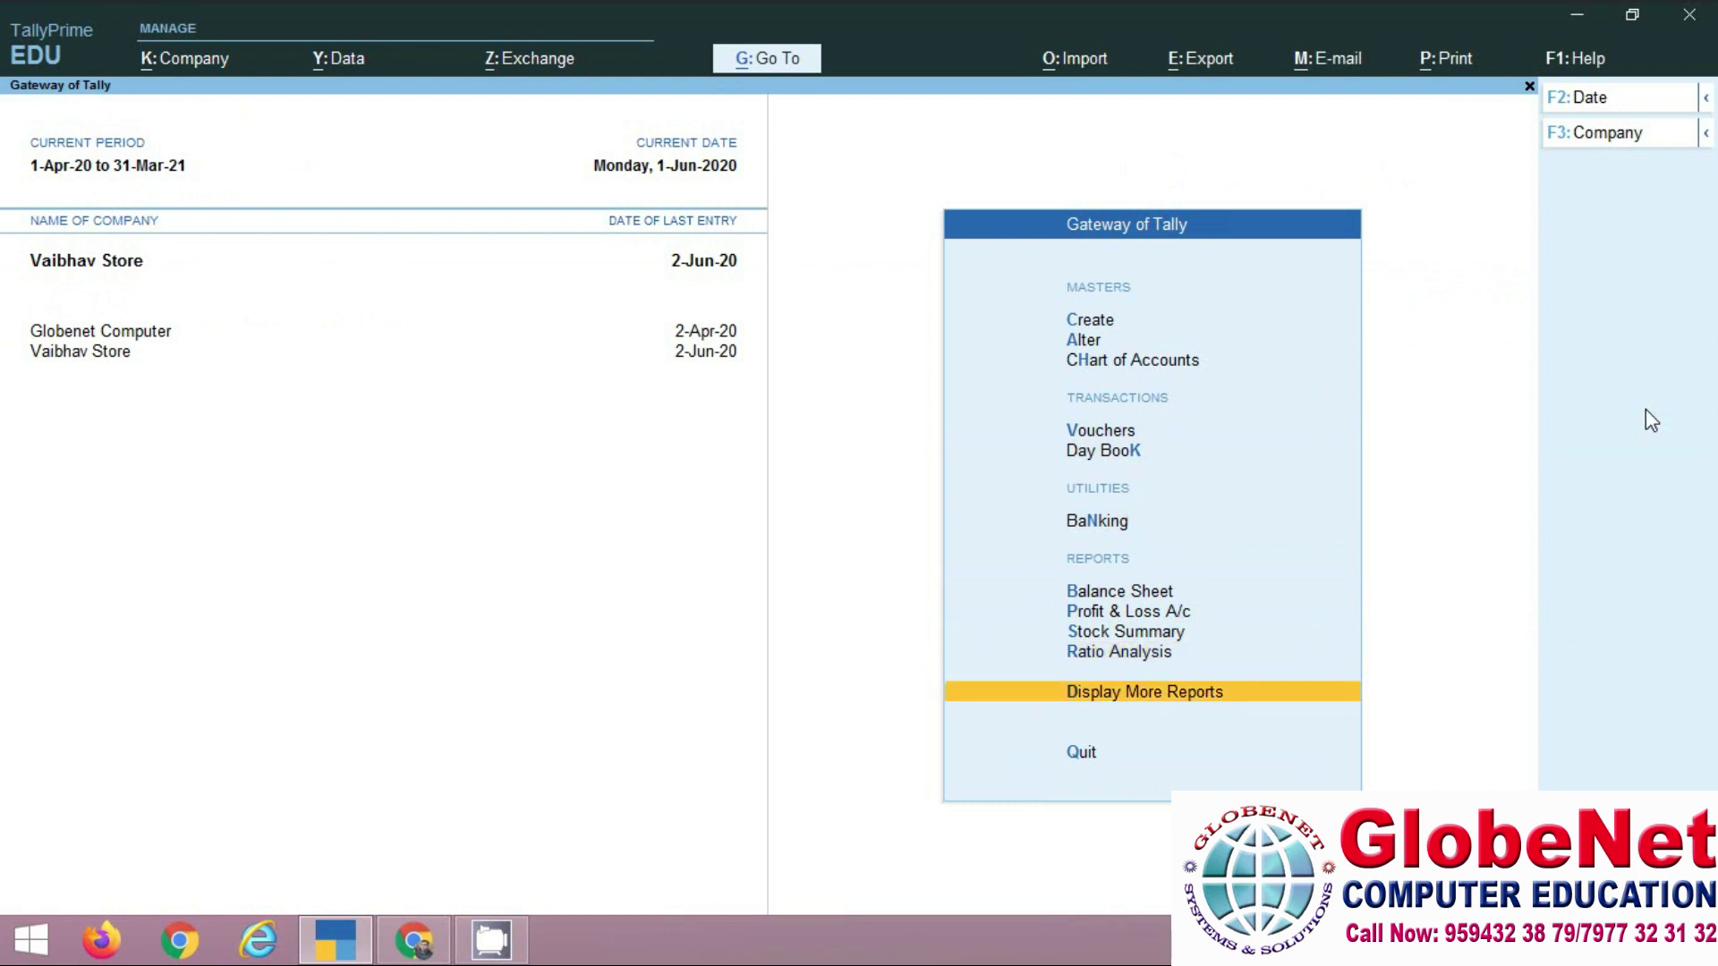
{"action": "key", "text": "Return"}
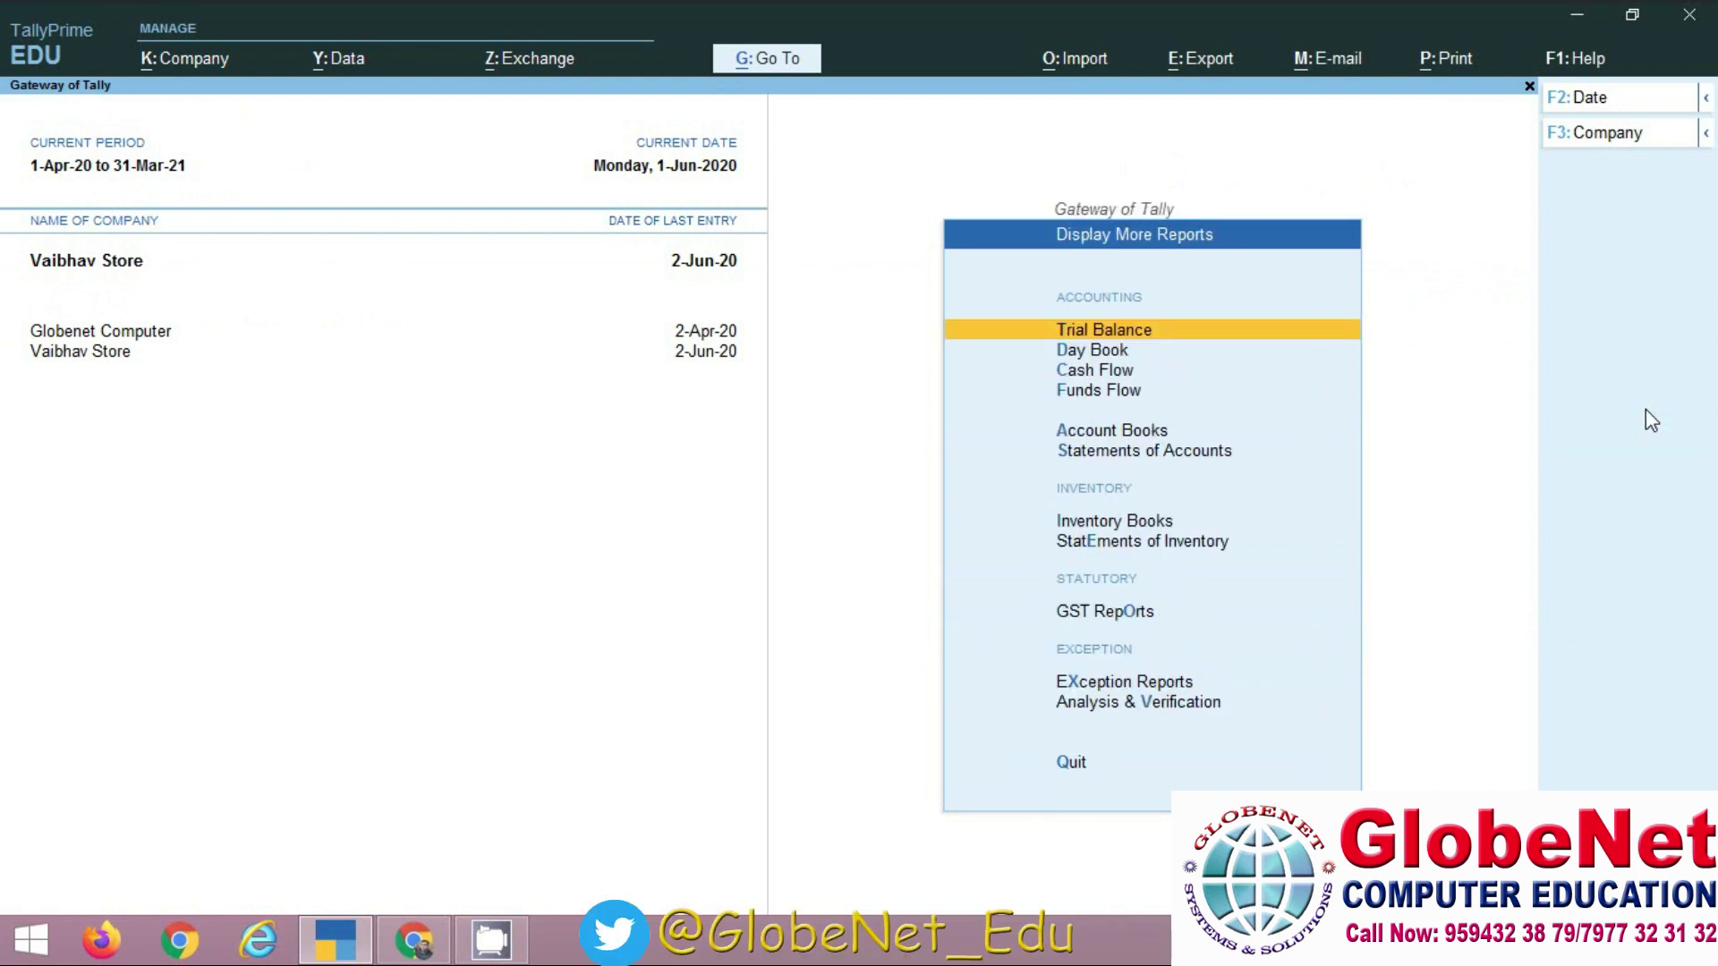
Open the Statements of Inventory reports among the additional reports
{"action": "key", "text": "Down"}
{"action": "key", "text": "Down"}
{"action": "key", "text": "Down"}
{"action": "key", "text": "Down"}
{"action": "key", "text": "Down"}
{"action": "key", "text": "Down"}
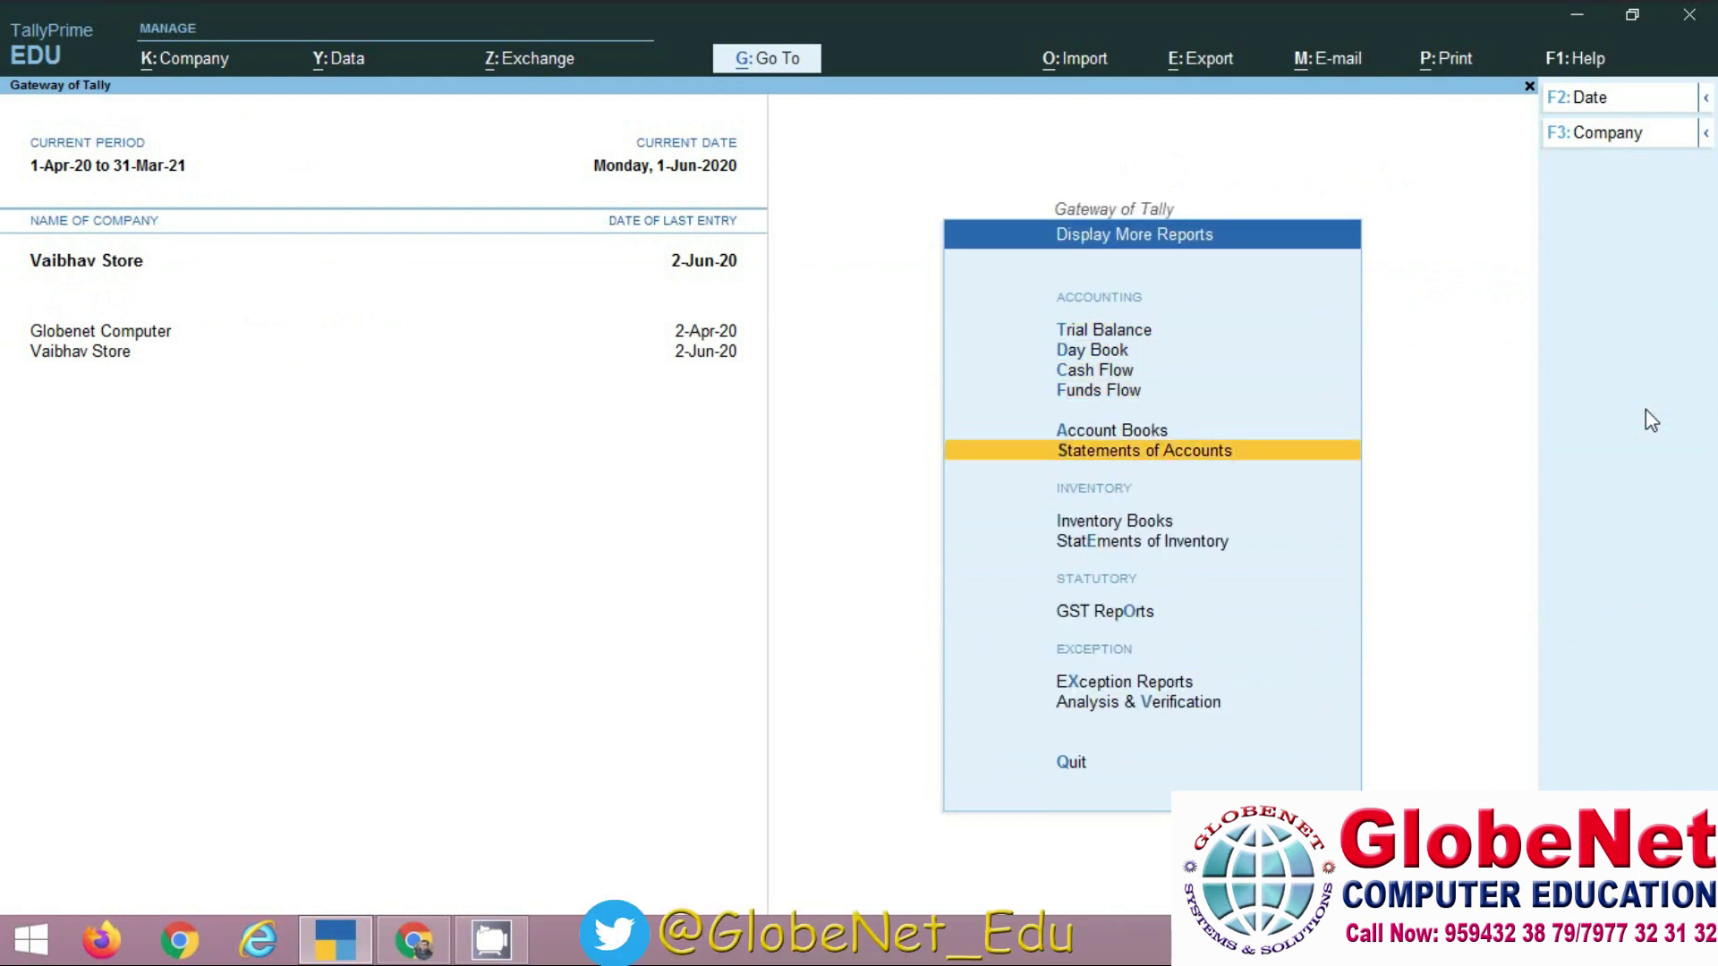
{"action": "key", "text": "Down"}
{"action": "key", "text": "Return"}
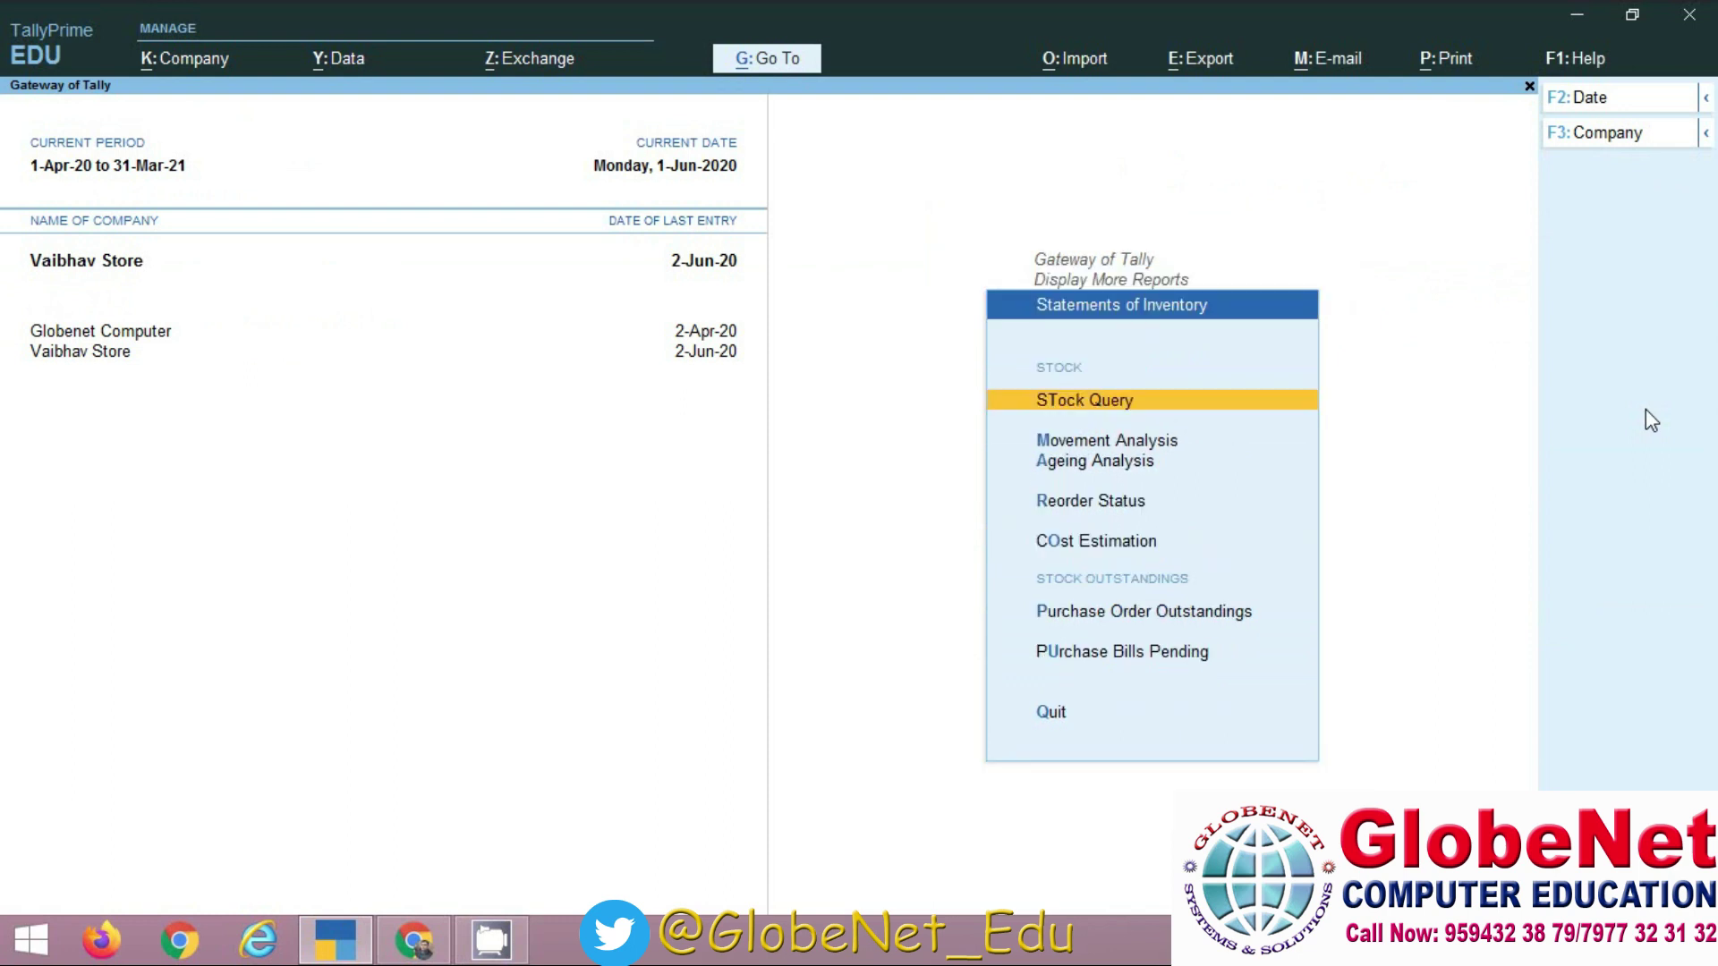
Open the Purchase Bills Pending report, examine the goods received but not billed from Kalina Supari Store, and close it
{"action": "key", "text": "Down"}
{"action": "key", "text": "Down"}
{"action": "key", "text": "Down"}
{"action": "key", "text": "Down"}
{"action": "key", "text": "Down"}
{"action": "key", "text": "Down"}
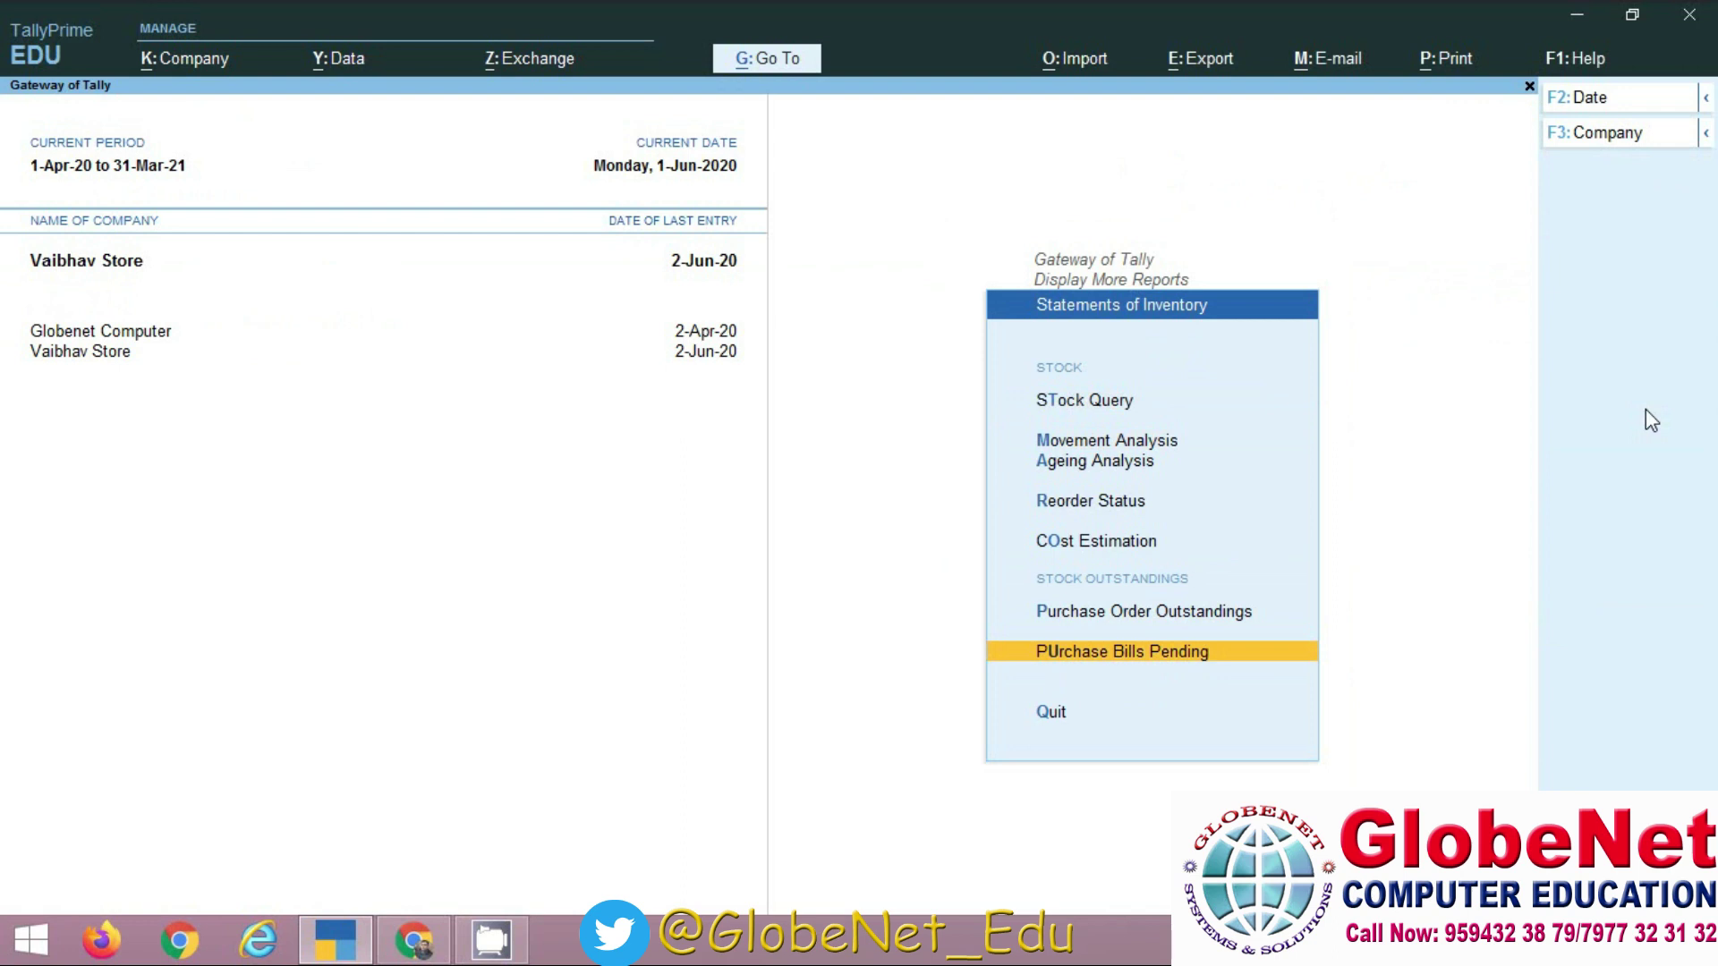
{"action": "key", "text": "Return"}
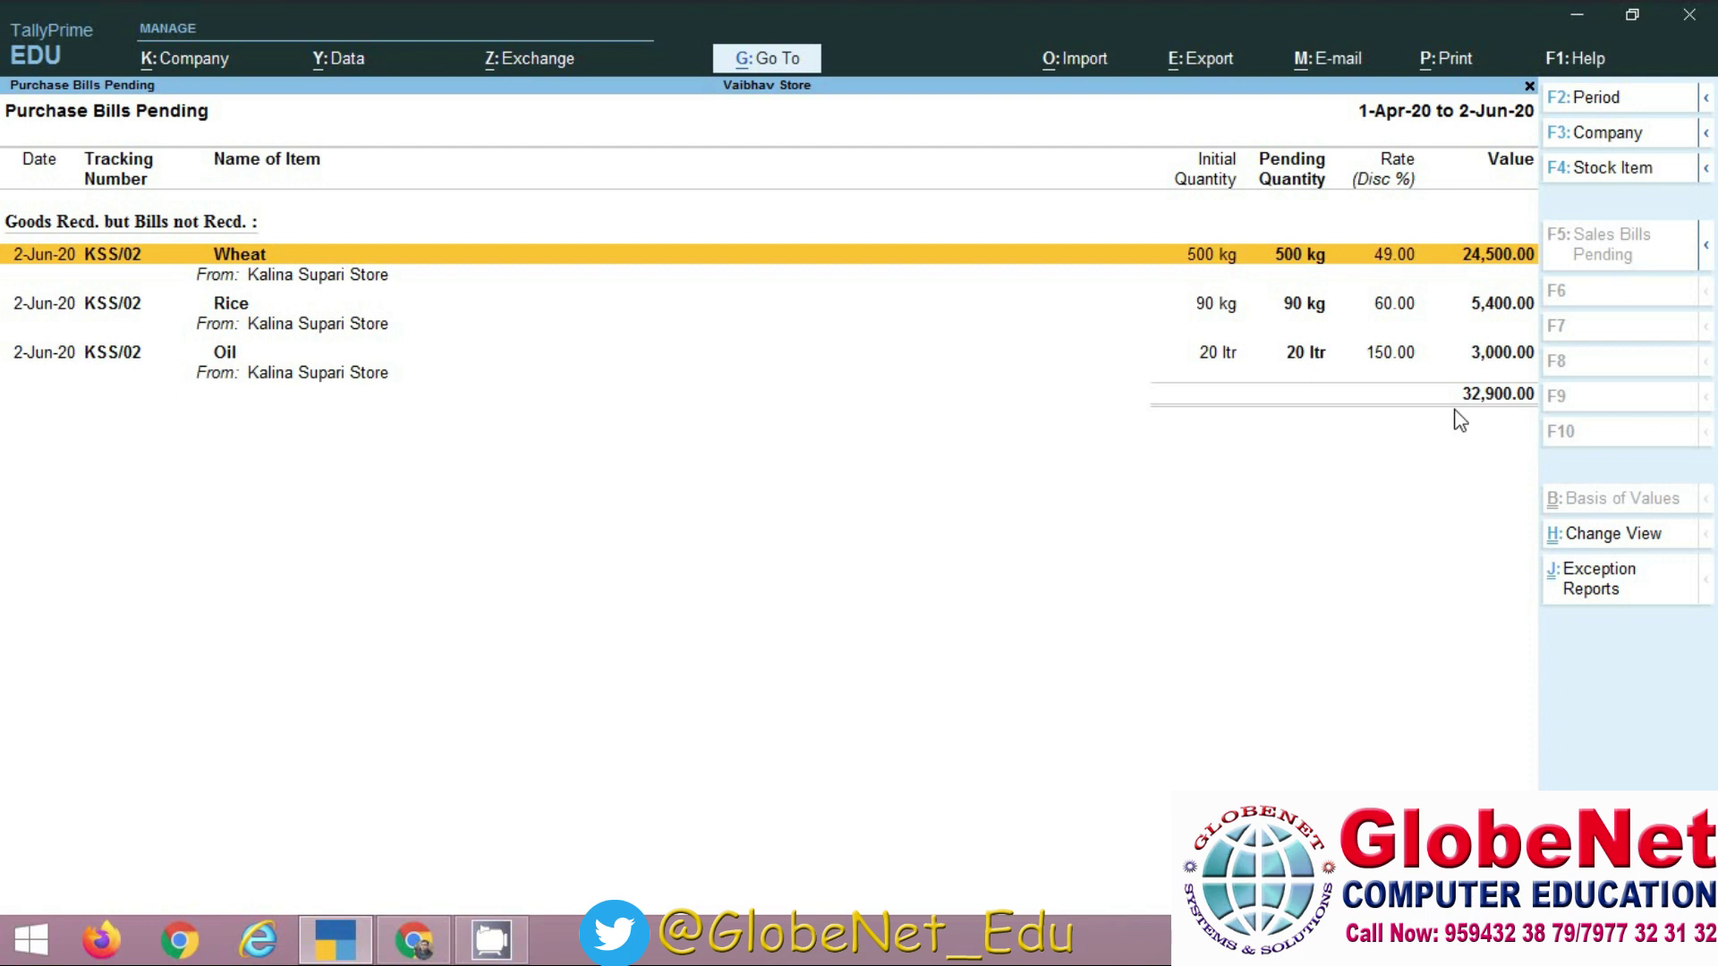
{"action": "key", "text": "Escape"}
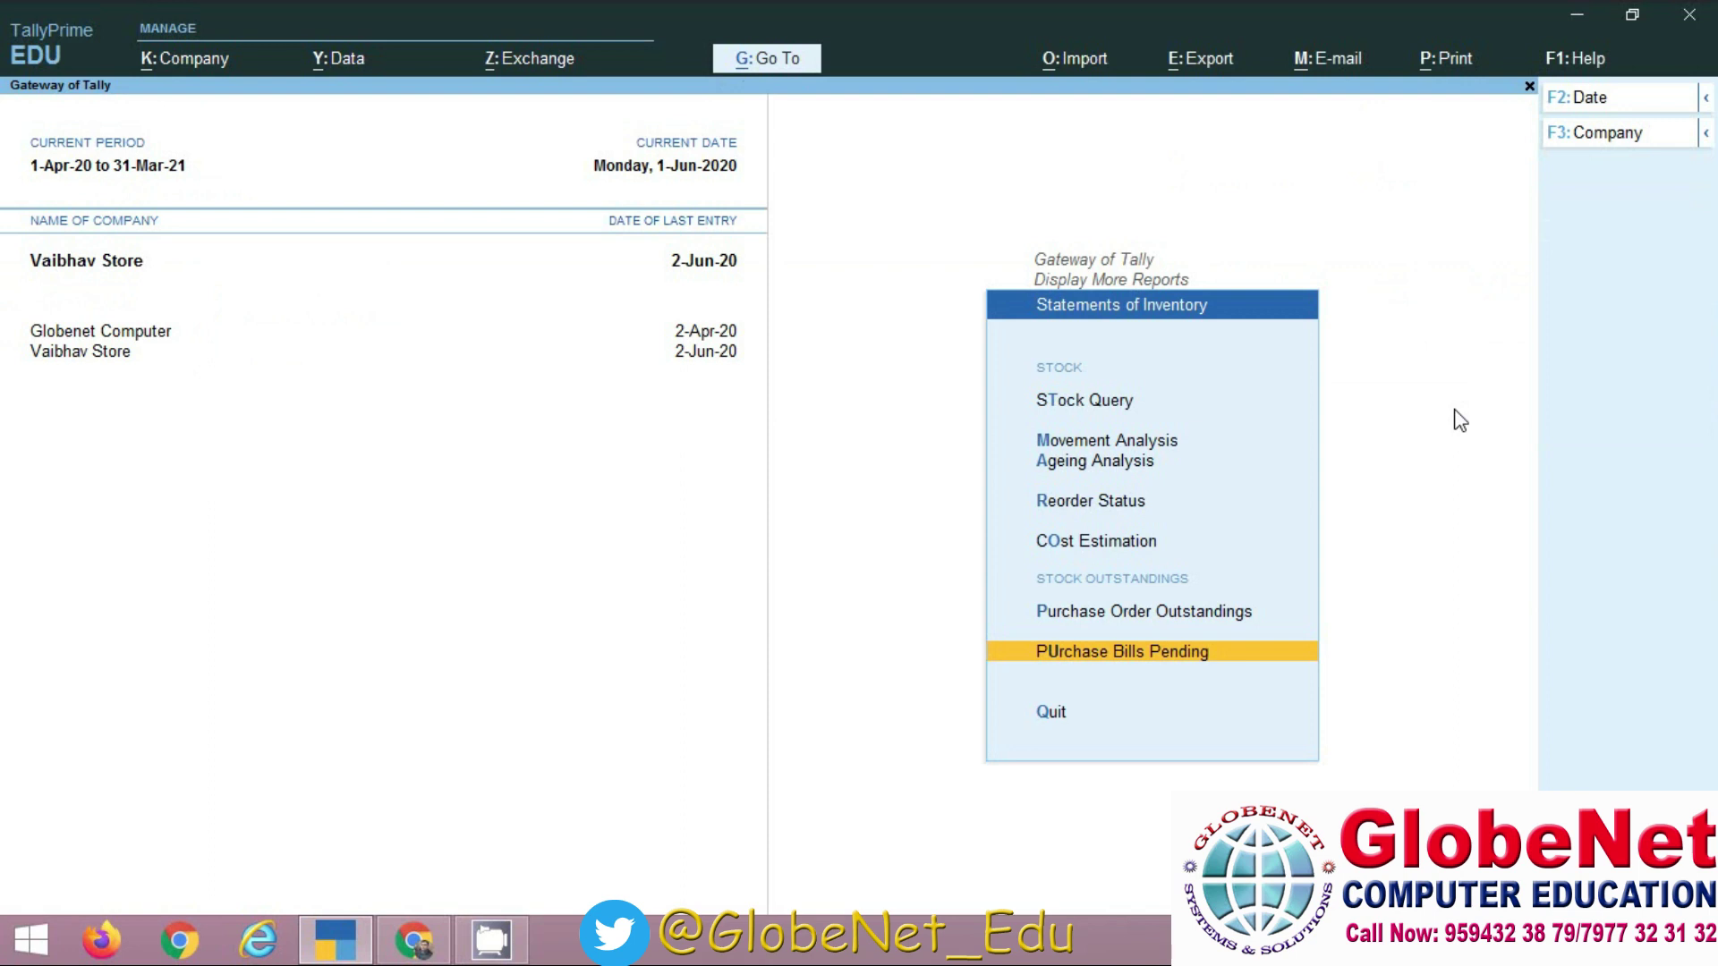
Open the Purchase Order Outstandings report for all orders
{"action": "key", "text": "Up"}
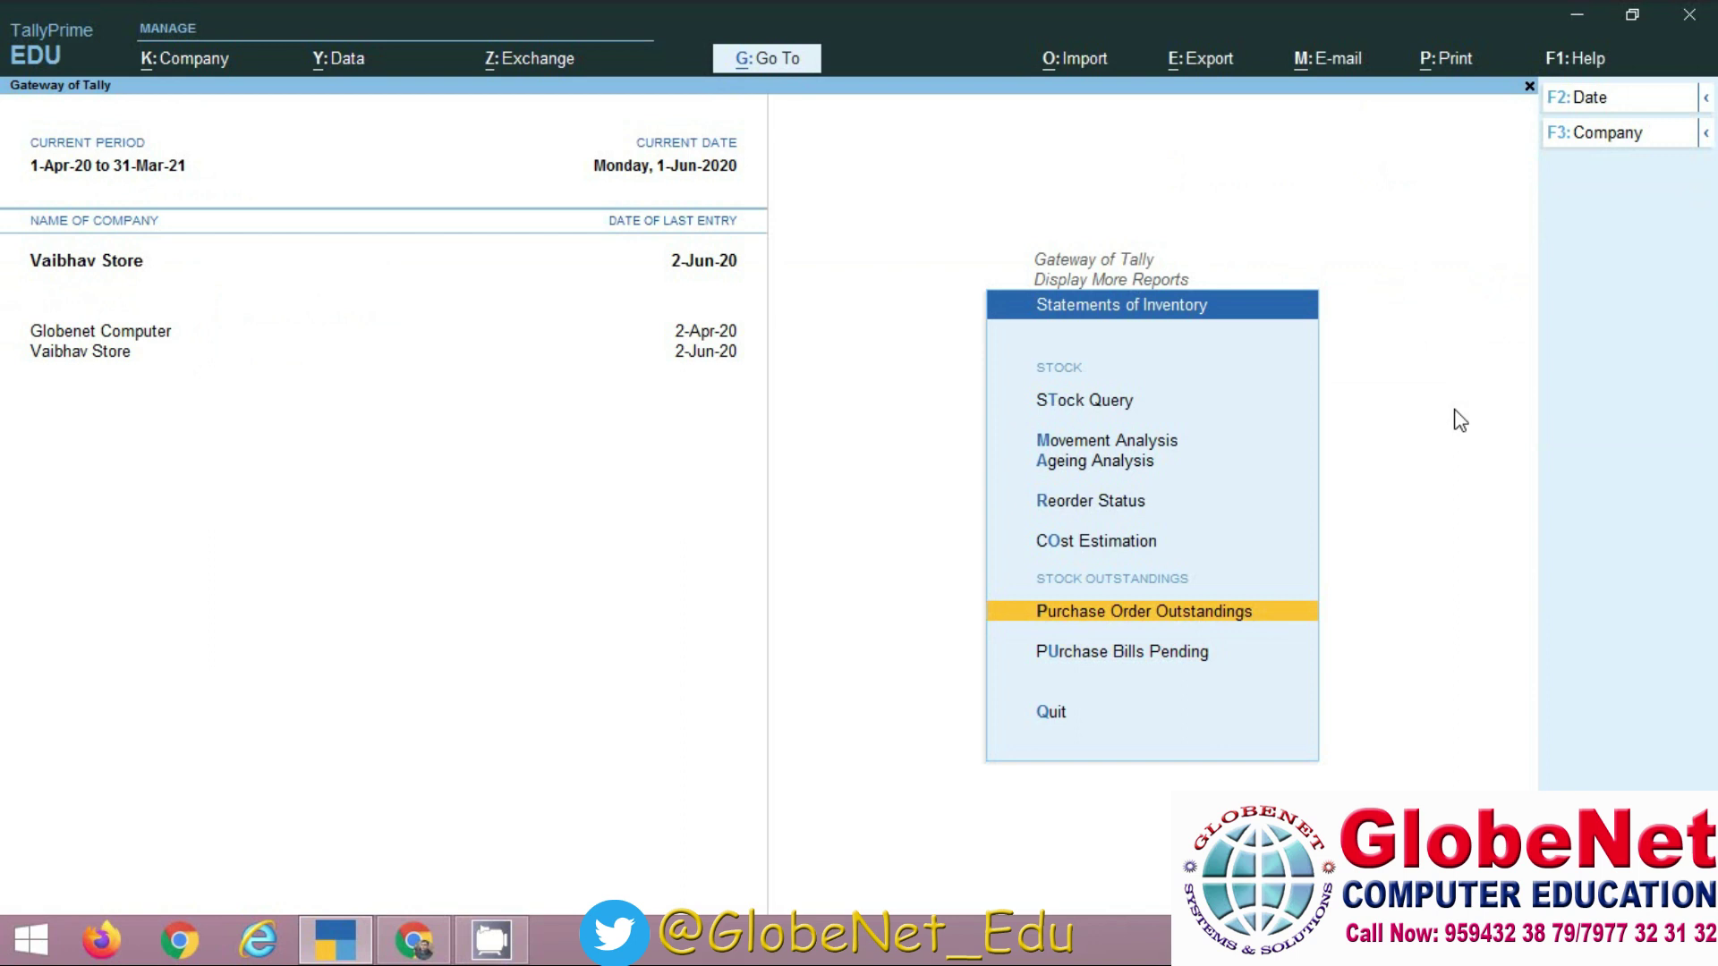
{"action": "key", "text": "Return"}
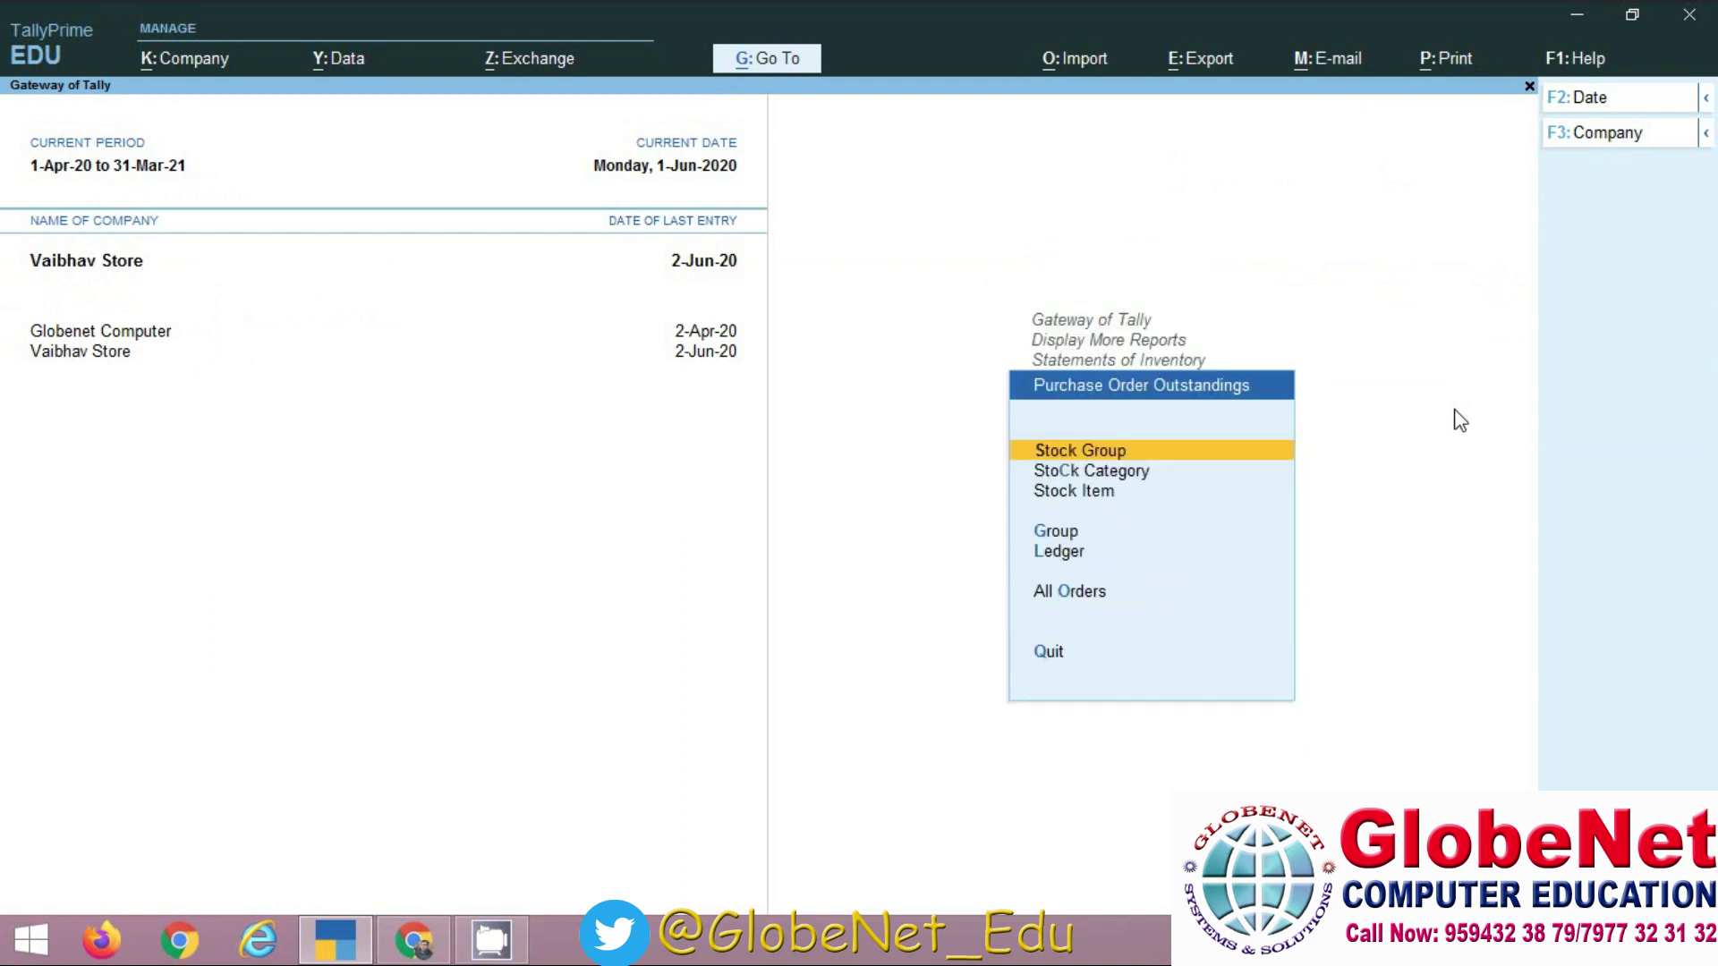
{"action": "key", "text": "Down"}
{"action": "key", "text": "Down"}
{"action": "key", "text": "Down"}
{"action": "key", "text": "Down"}
{"action": "key", "text": "Down"}
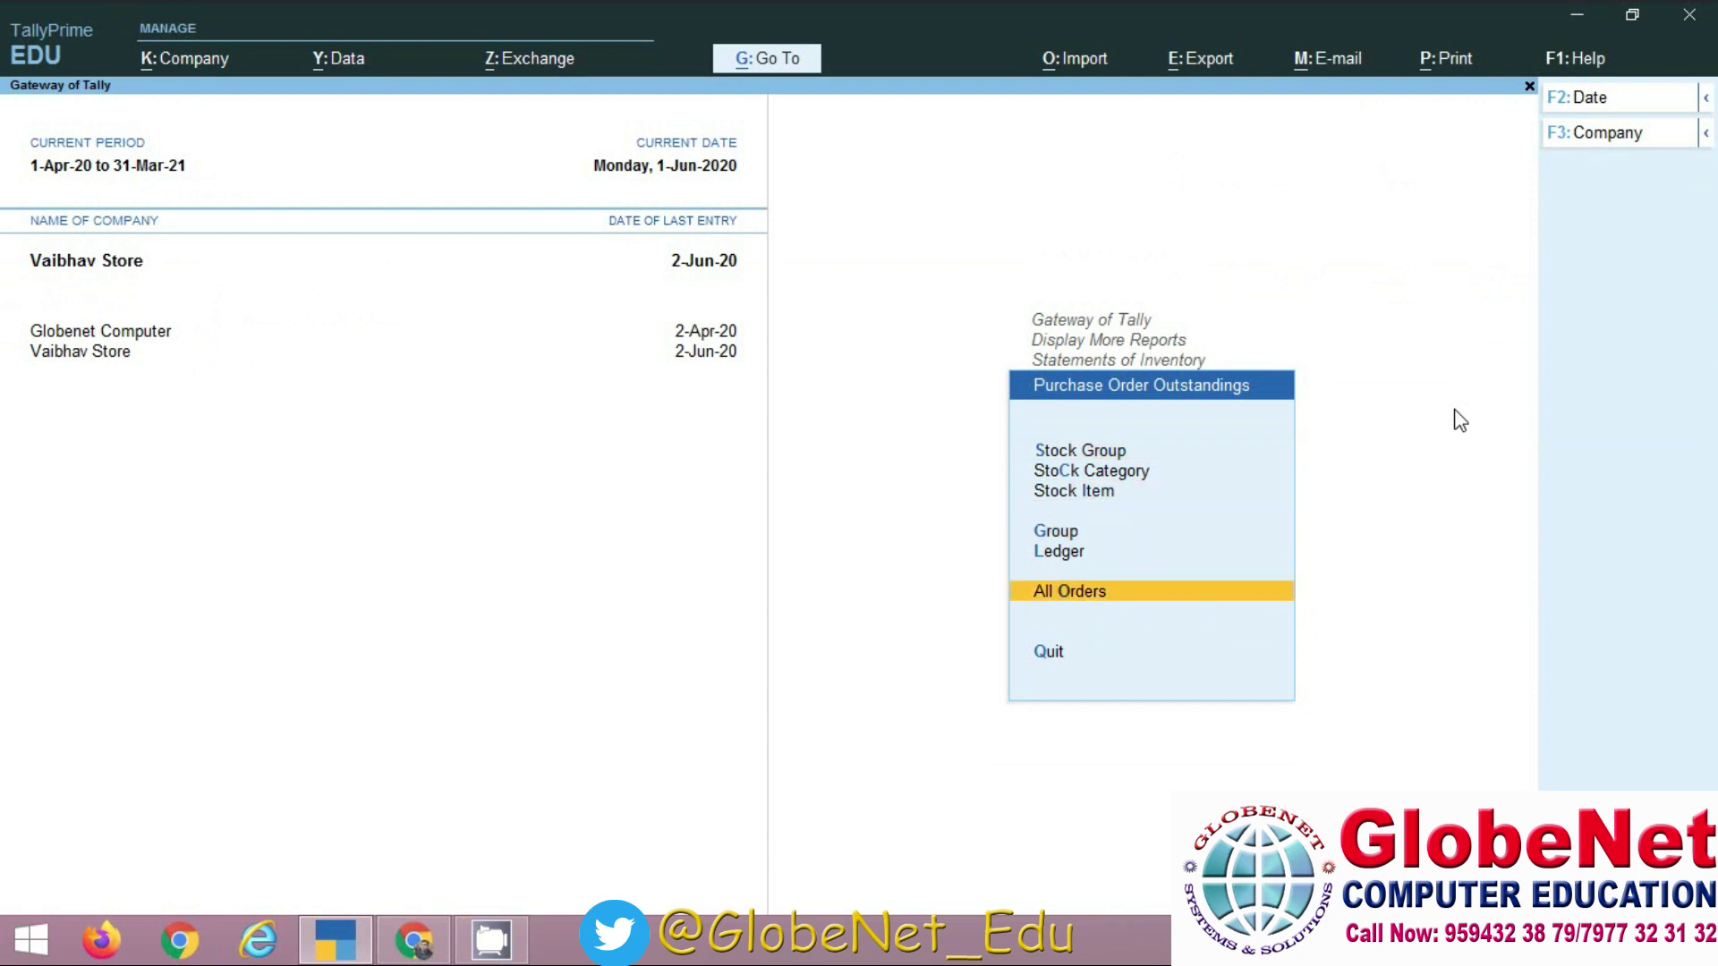
{"action": "key", "text": "Return"}
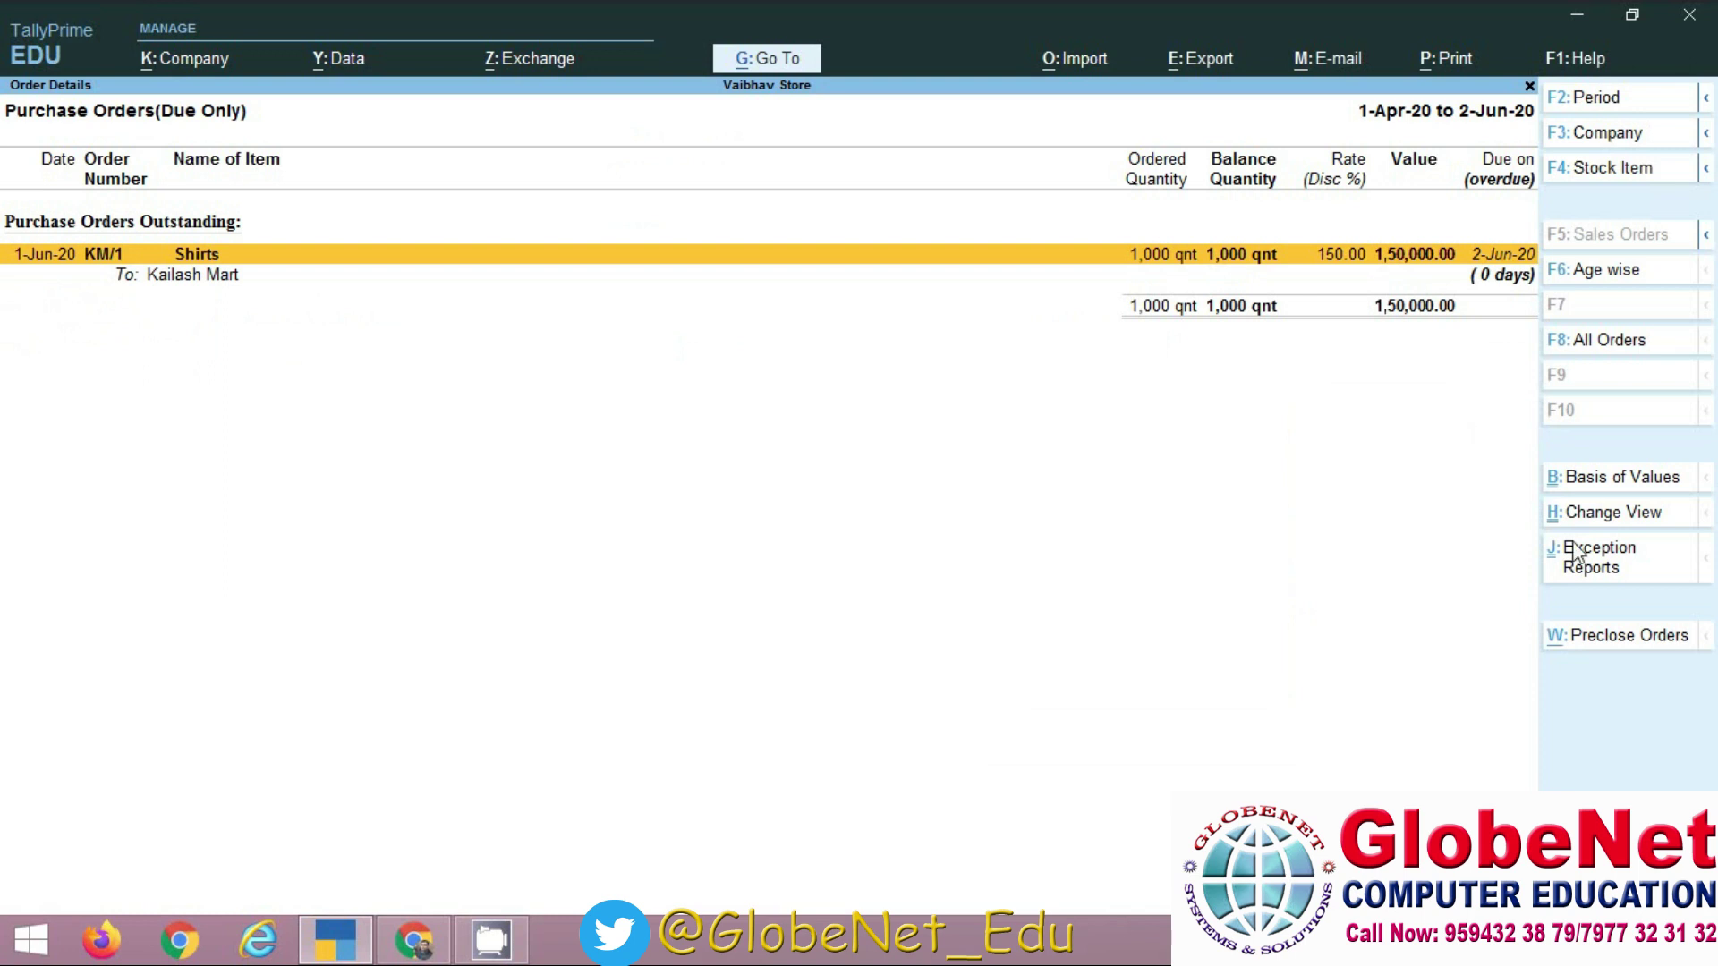
Start preclosing Kailash Mart's outstanding Shirts order KM/1 with a pre-close quantity of 1000
{"action": "left_click", "coordinate": [1608, 646]}
{"action": "type", "text": "1000"}
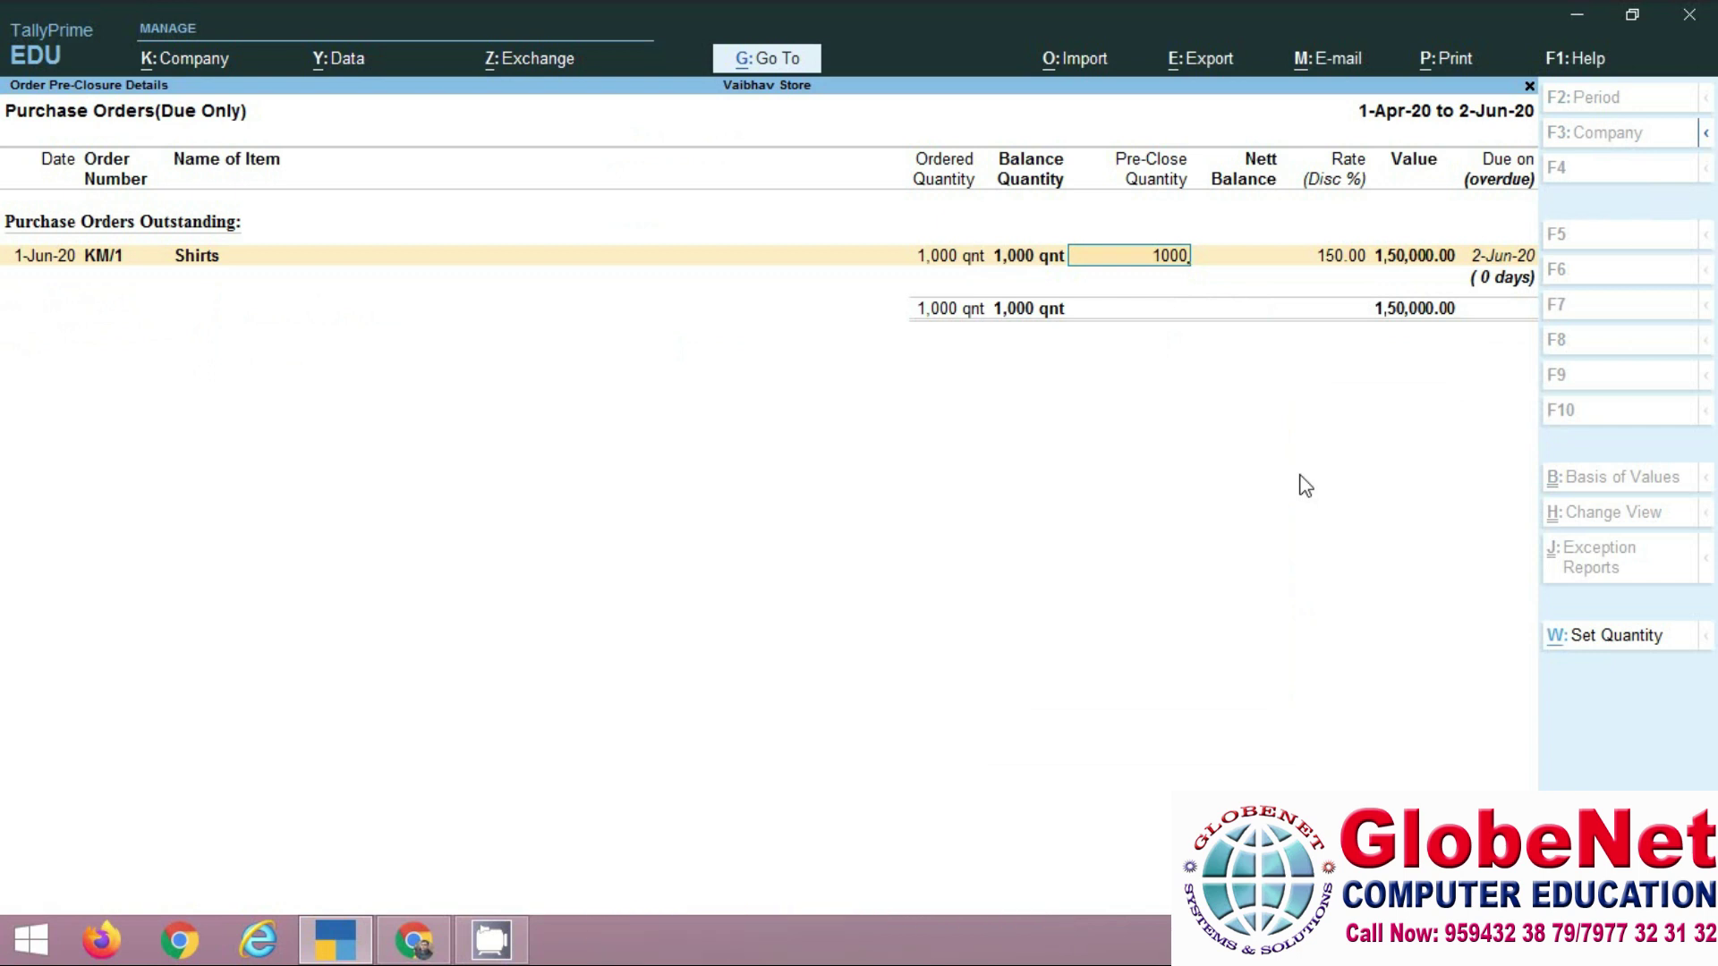
{"action": "key", "text": "Return"}
{"action": "key", "text": "Return"}
{"action": "key", "text": "BackSpace"}
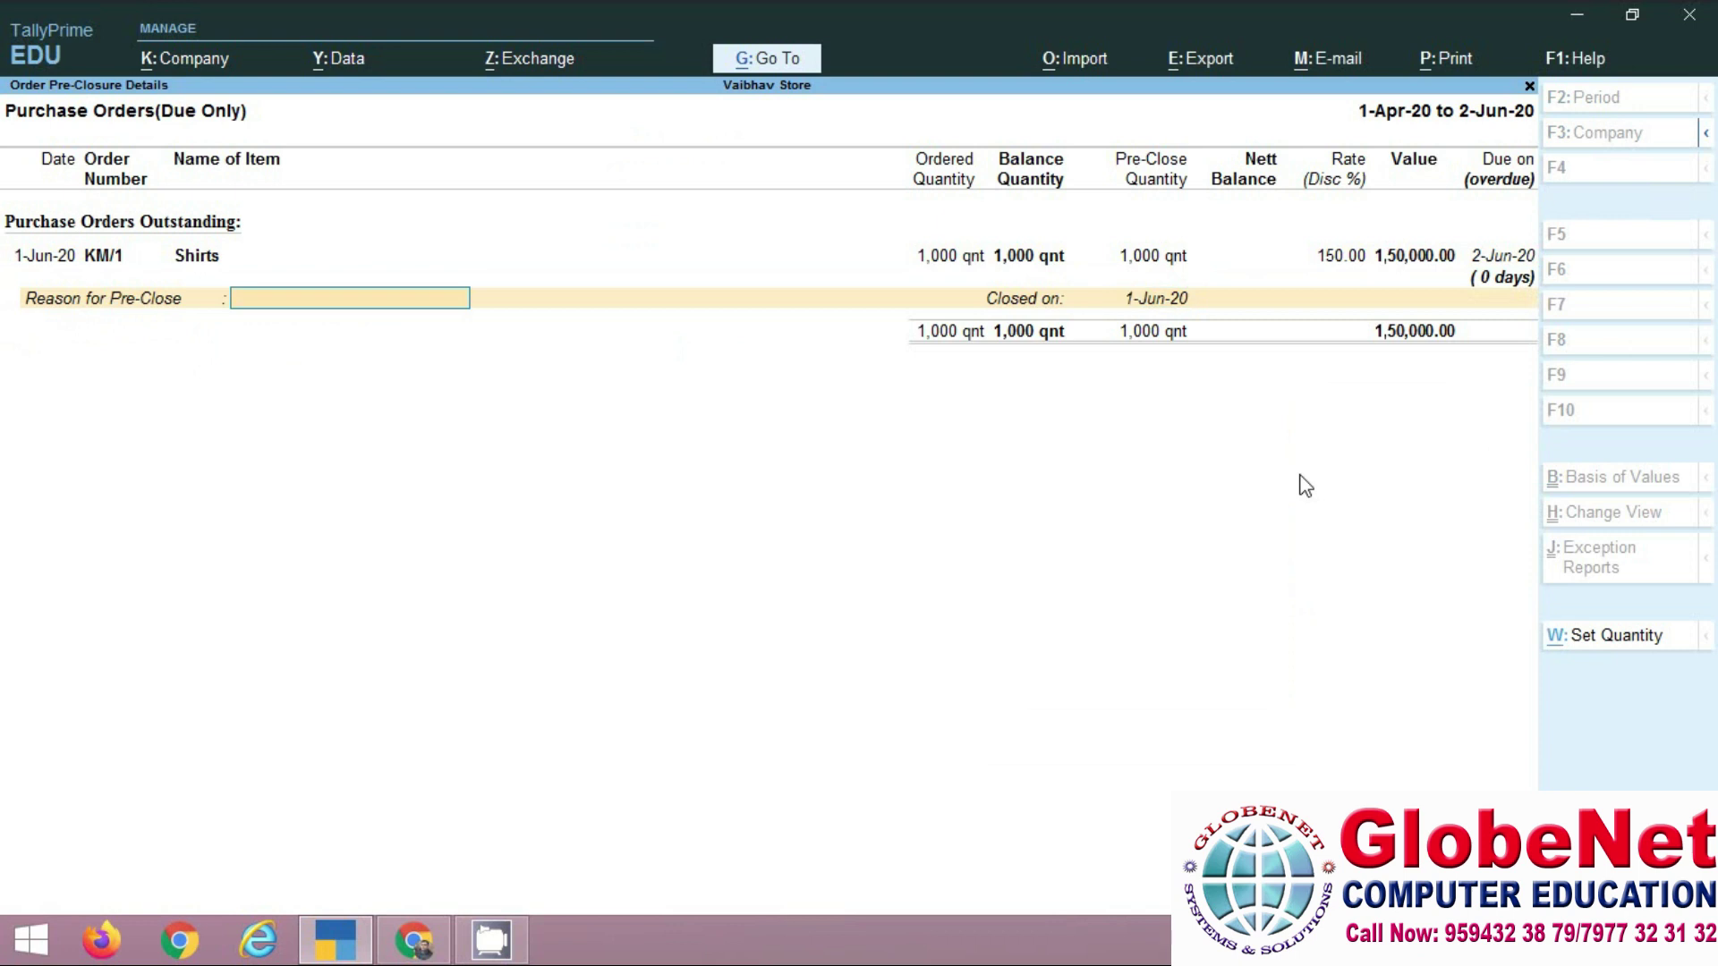
Enter "not required" as the reason for pre-closing, keep the closing date 1-Jun-20, and save the pre-closure
{"action": "type", "text": "not a"}
{"action": "key", "text": "BackSpace"}
{"action": "key", "text": "BackSpace"}
{"action": "type", "text": "required"}
{"action": "key", "text": "Return"}
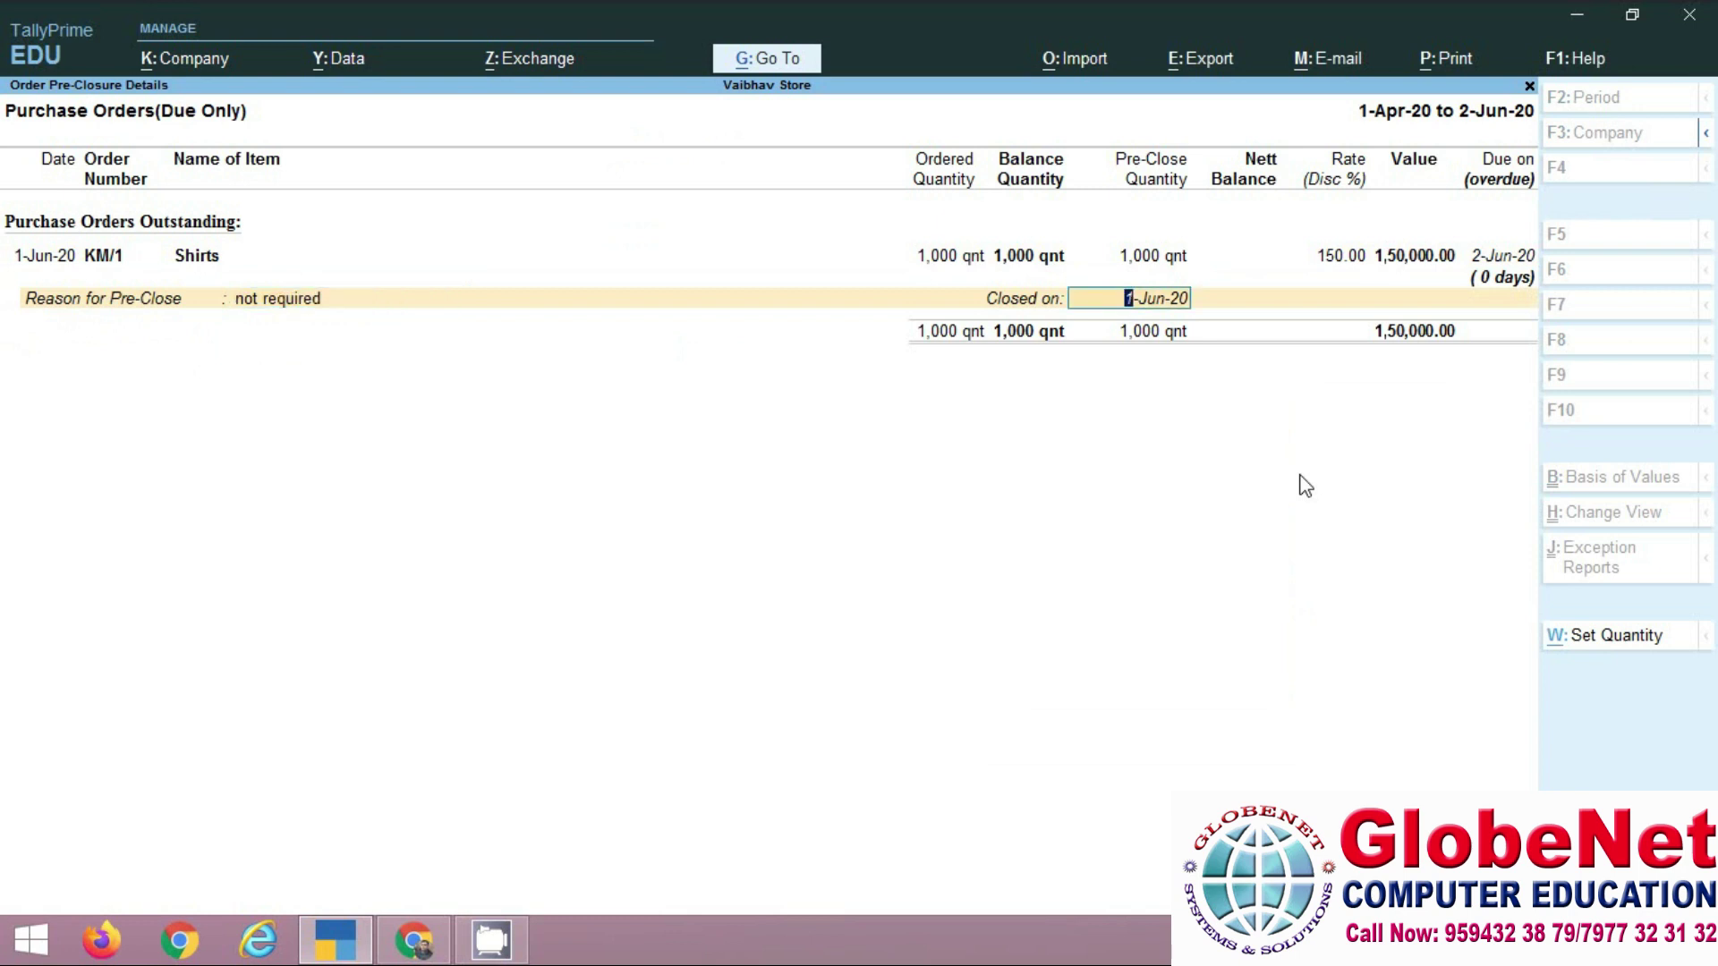
{"action": "key", "text": "ctrl+a"}
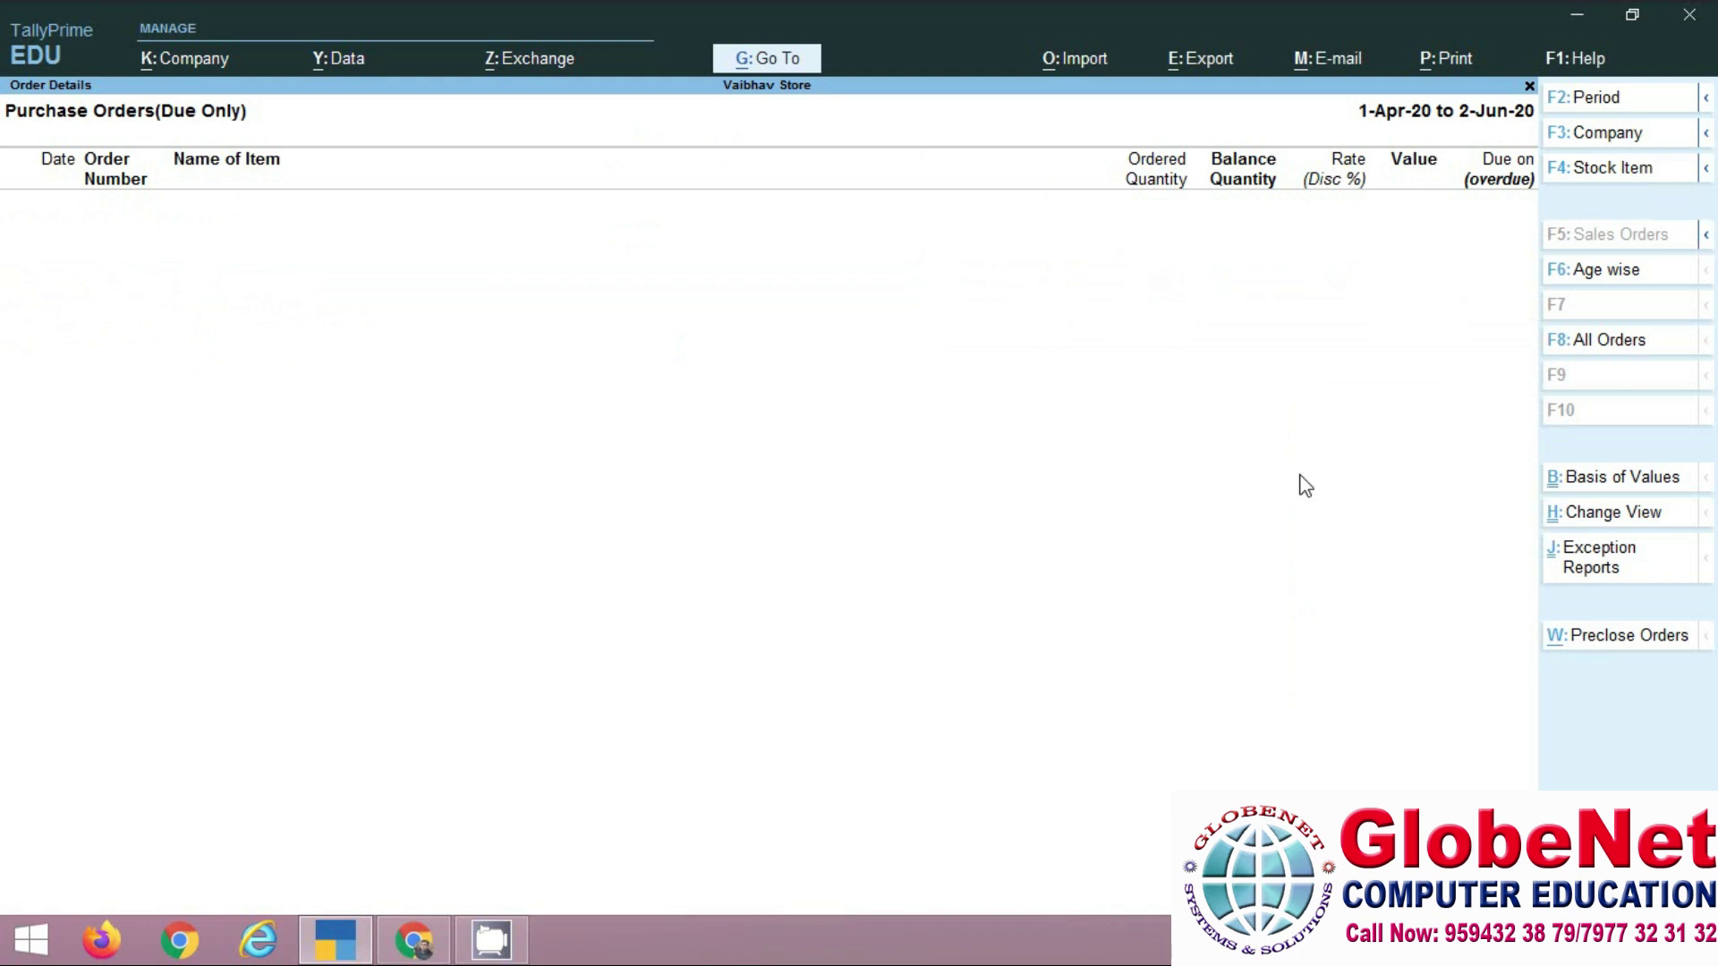